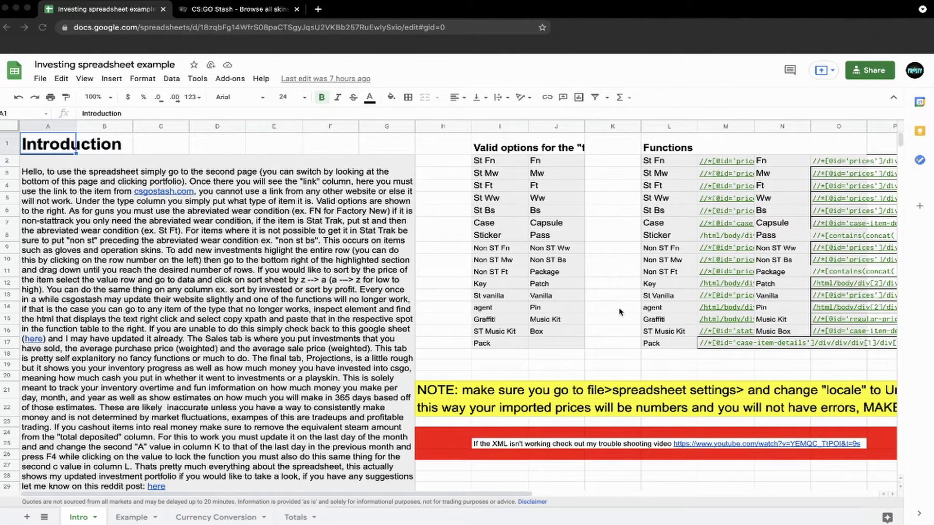
{"action": "left_click", "coordinate": [42, 81]}
{"action": "left_click", "coordinate": [41, 79]}
{"action": "left_click", "coordinate": [76, 176]}
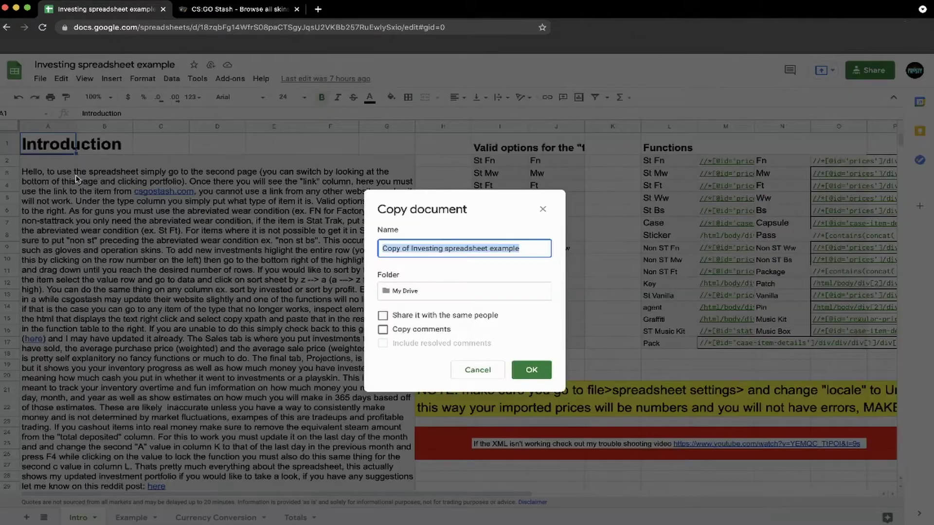
{"action": "left_click", "coordinate": [472, 369]}
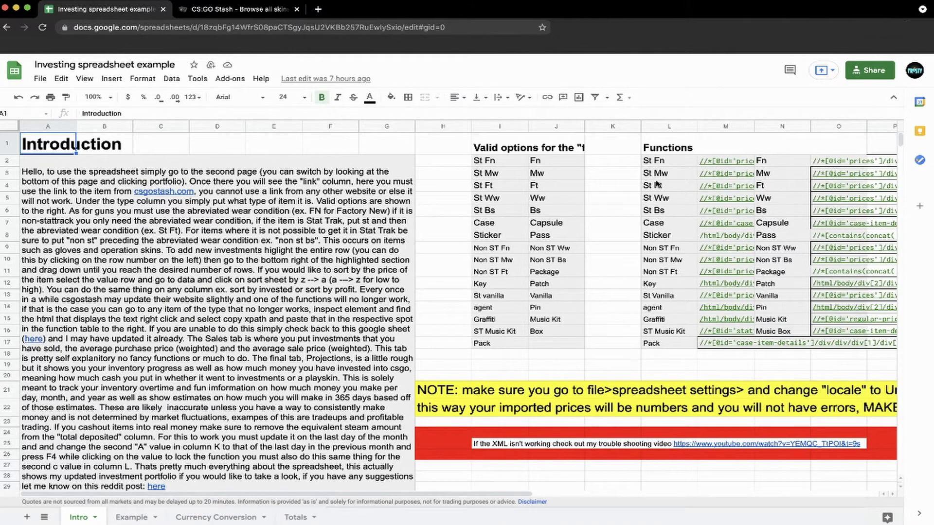
Review the valid type options on the Intro sheet, from the StatTrak and regular wear conditions to Non ST and Sticker, and the Functions table
{"action": "left_click", "coordinate": [505, 162]}
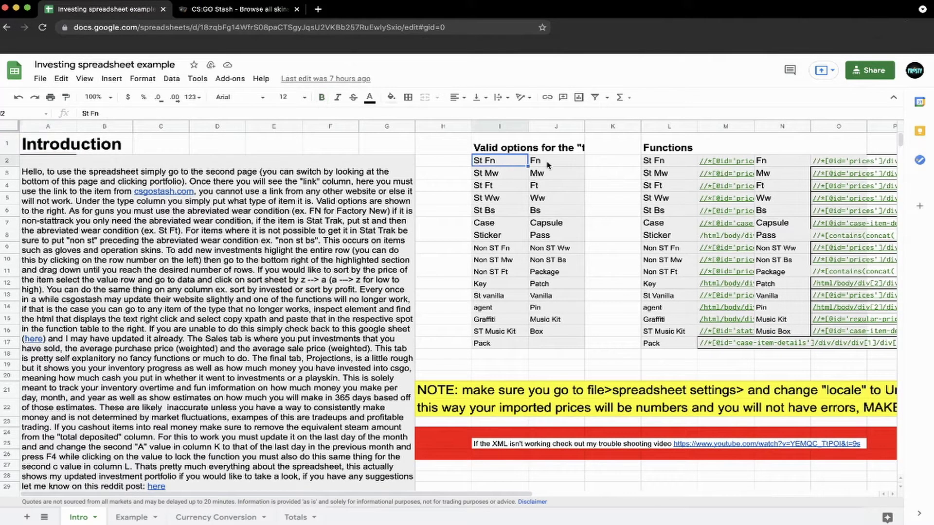
{"action": "left_click", "coordinate": [506, 250]}
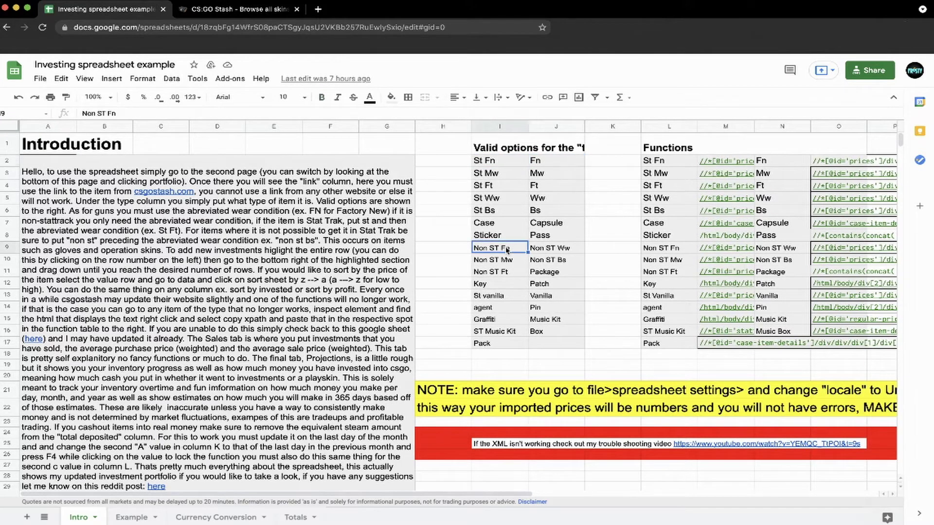
{"action": "left_click", "coordinate": [510, 166]}
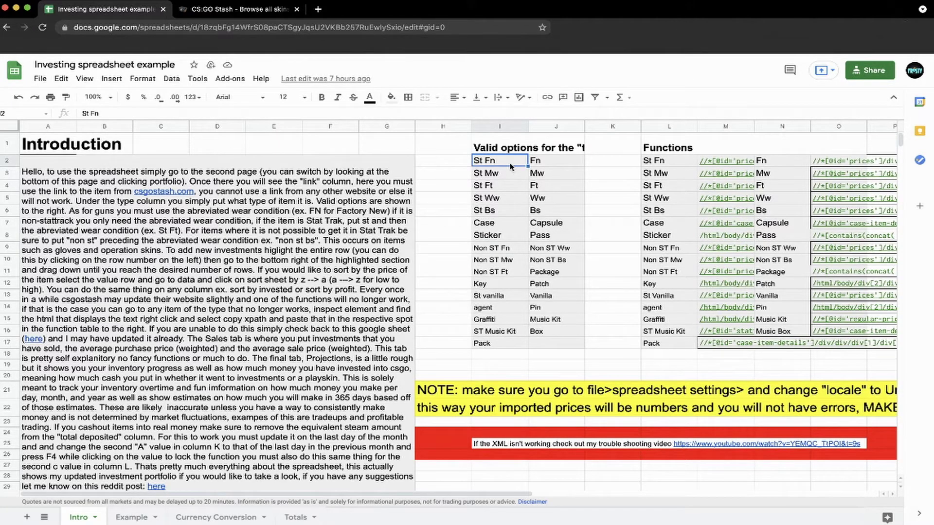
{"action": "left_click", "coordinate": [513, 208]}
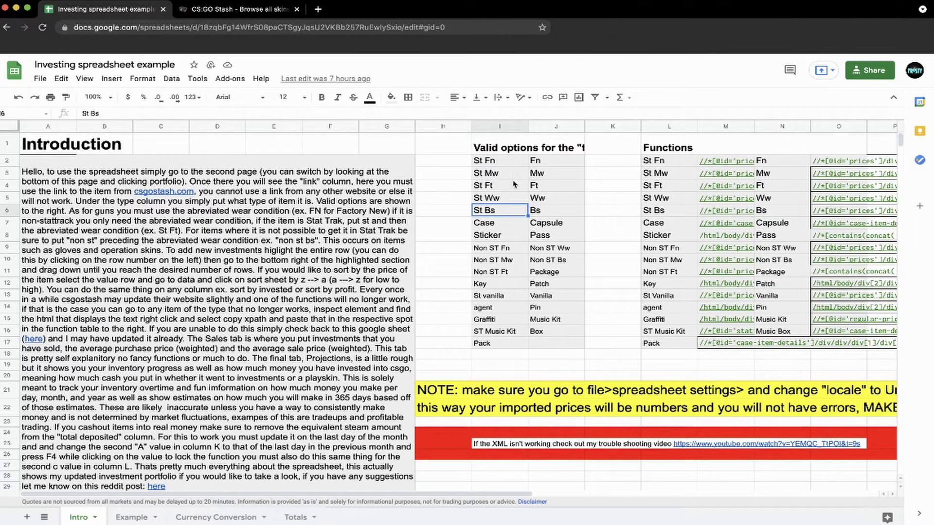
{"action": "left_click", "coordinate": [560, 161]}
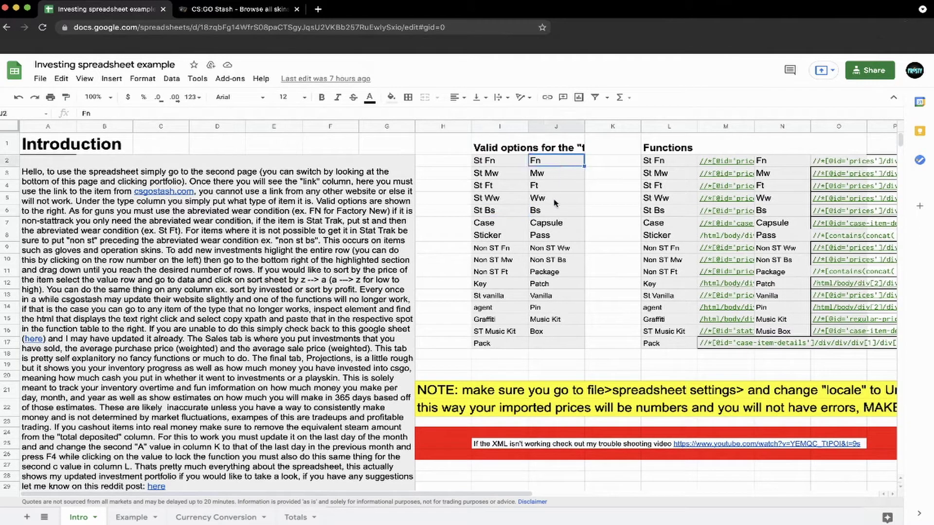
{"action": "left_click", "coordinate": [559, 178]}
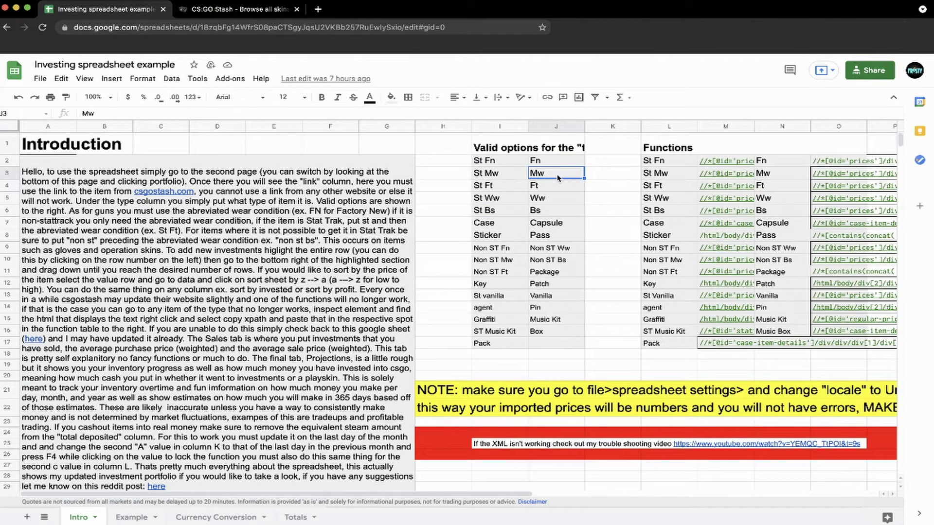
{"action": "left_click", "coordinate": [515, 250]}
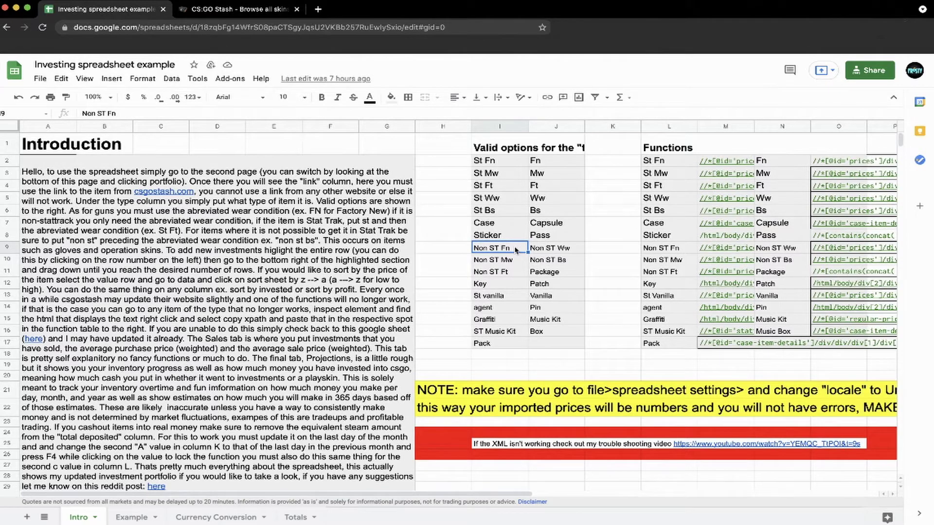
{"action": "left_click", "coordinate": [556, 163]}
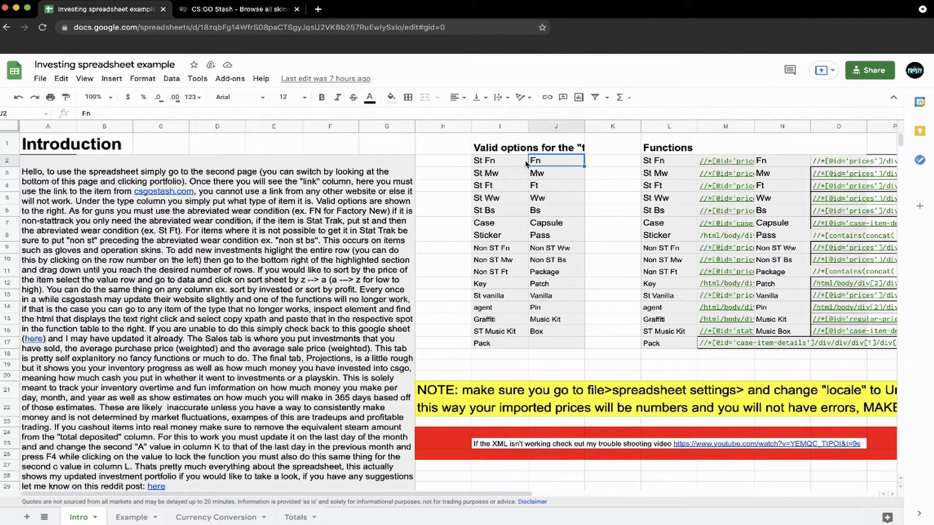
{"action": "left_click", "coordinate": [493, 237]}
{"action": "scroll", "coordinate": [492, 166], "scroll_direction": "right", "scroll_amount": 5}
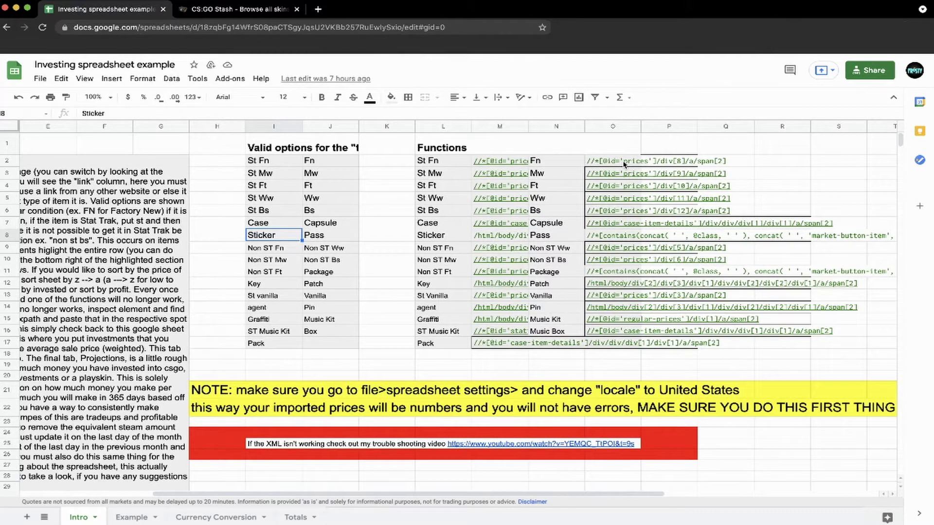
Switch to the CS:GO Stash site, expand the Snakebite Case's market details to check its Steam price, and return to the spreadsheet
{"action": "left_click", "coordinate": [214, 12]}
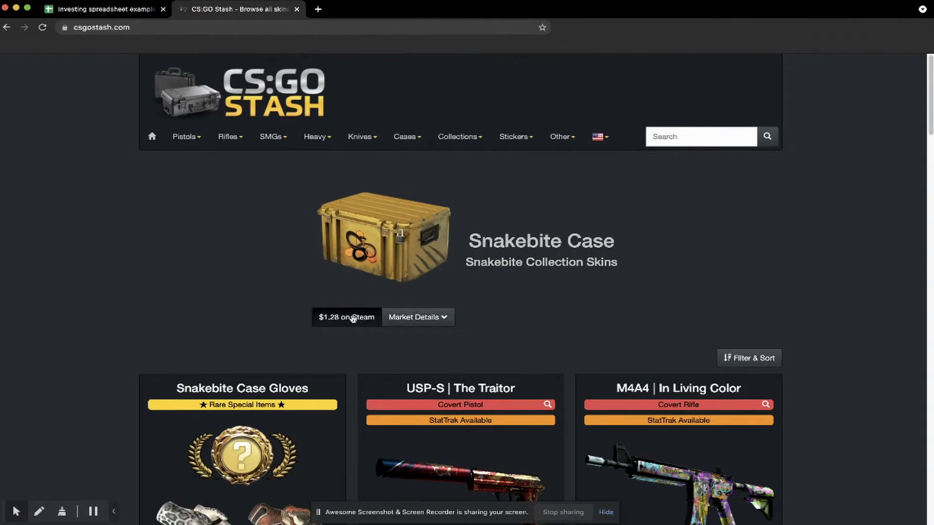
{"action": "left_click", "coordinate": [402, 318]}
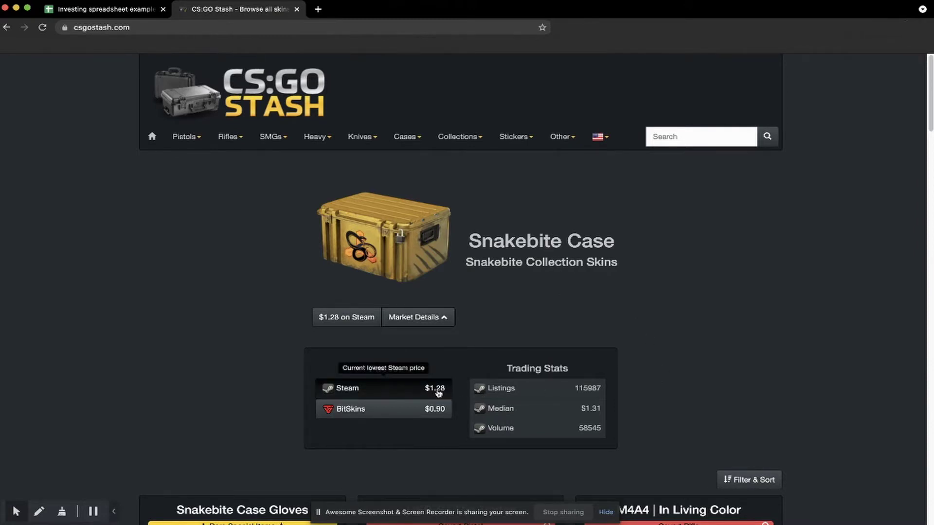
{"action": "left_click", "coordinate": [120, 11]}
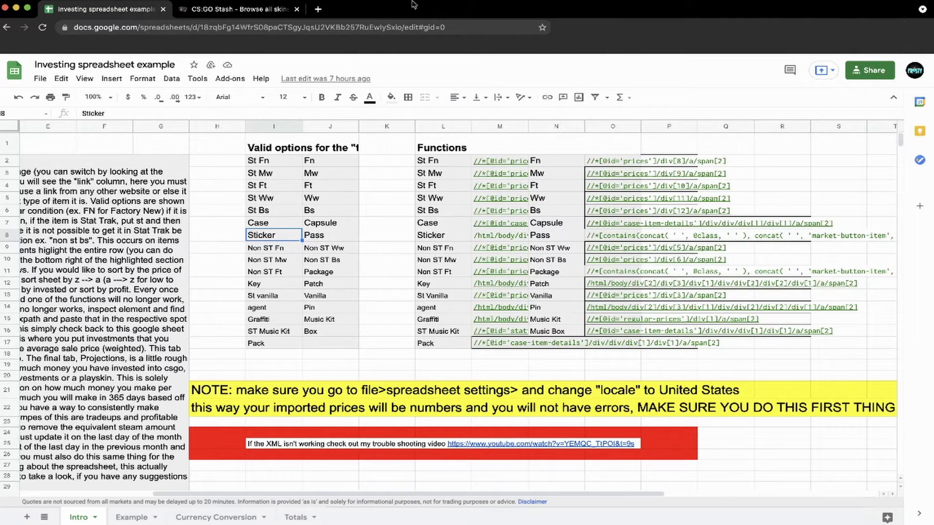
Examine the XPath entries for St Mw and St Ft in the Functions table, referring back to the CS:GO Stash page
{"action": "left_click", "coordinate": [497, 160]}
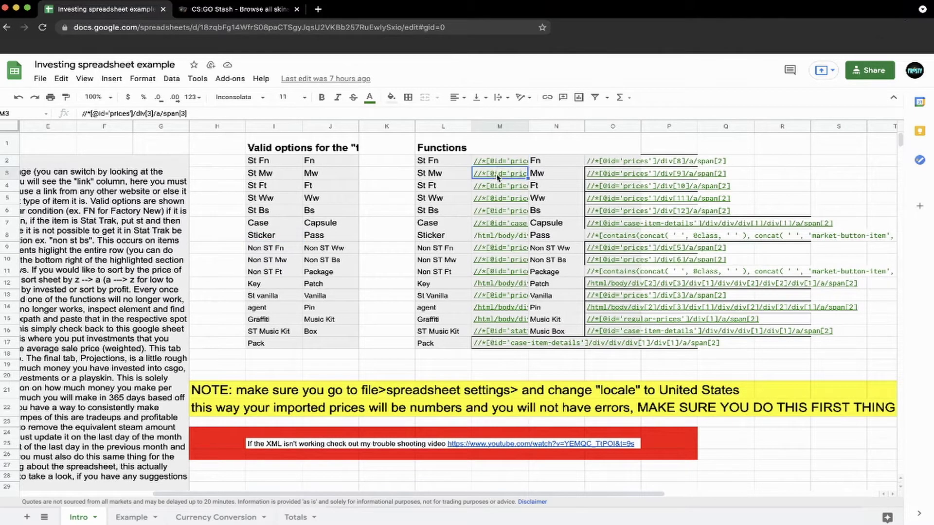
{"action": "left_click", "coordinate": [239, 9]}
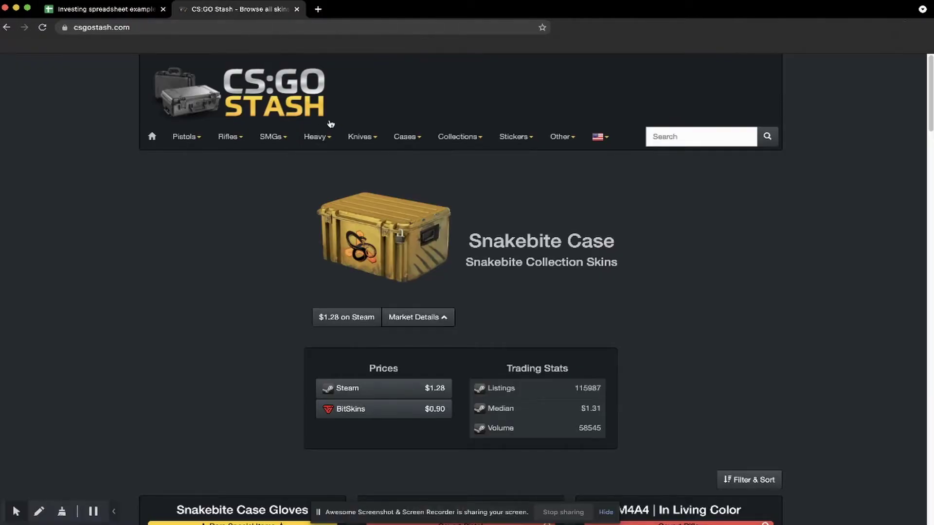
{"action": "left_click", "coordinate": [359, 136]}
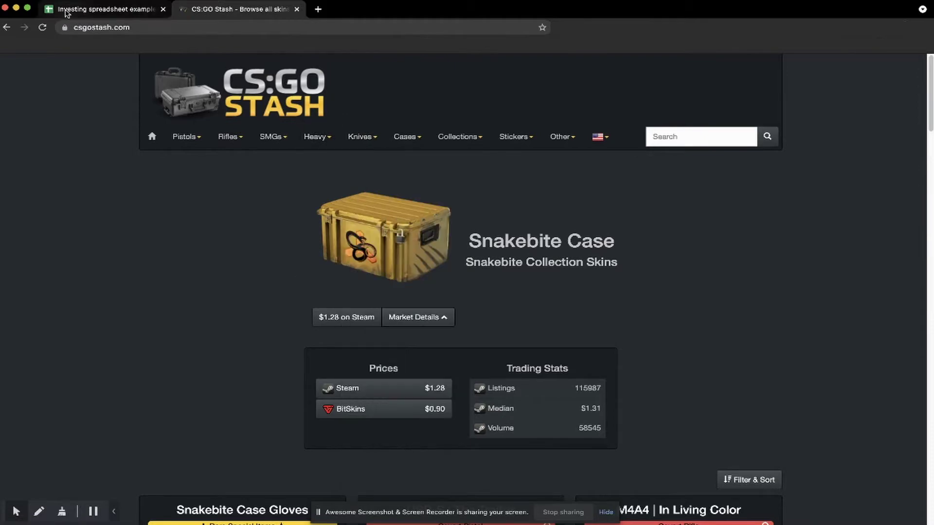
{"action": "left_click", "coordinate": [68, 10]}
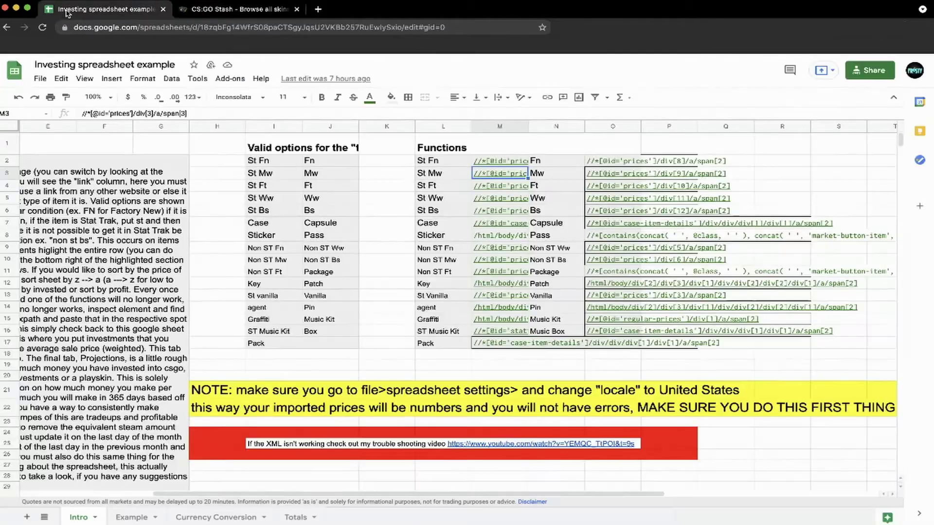
{"action": "left_click", "coordinate": [511, 190]}
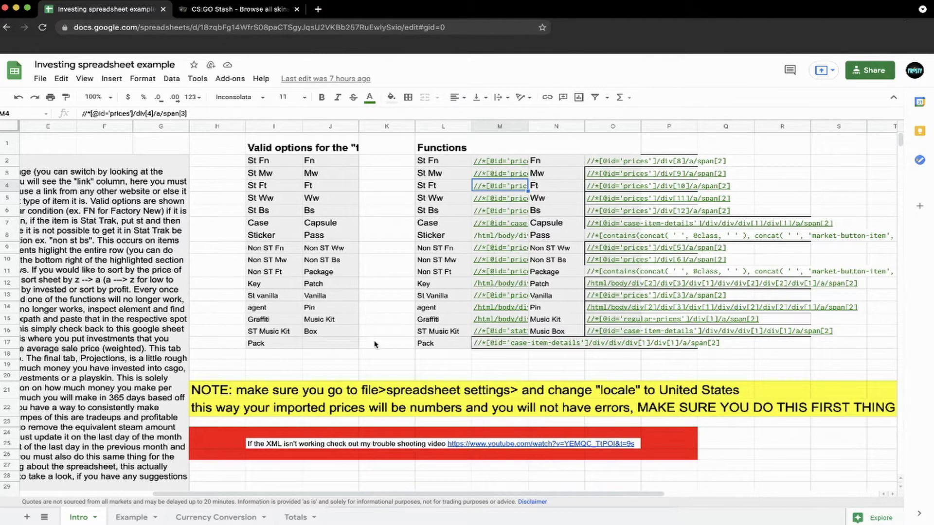
Open the Example sheet and check the SW cases row's item and type entries against the Intro sheet's valid options
{"action": "left_click", "coordinate": [183, 481]}
{"action": "left_click", "coordinate": [93, 125]}
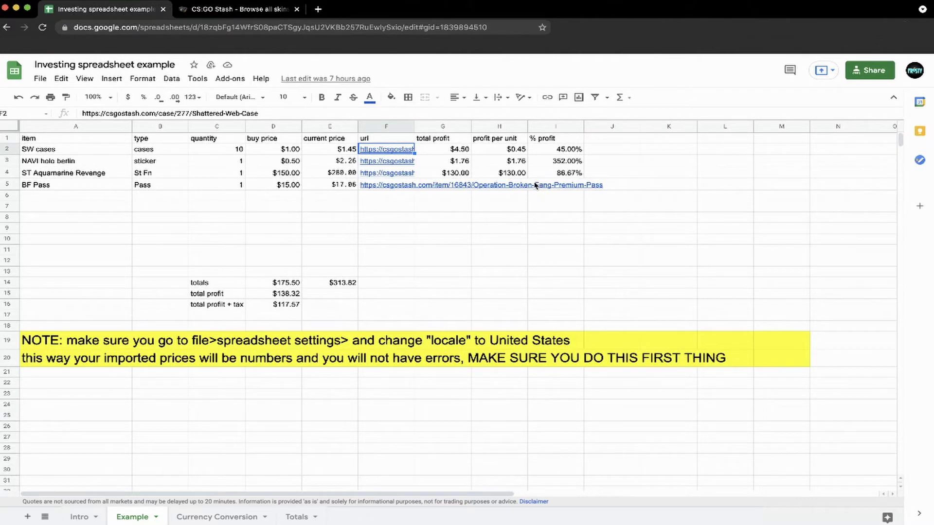
{"action": "left_click", "coordinate": [458, 234]}
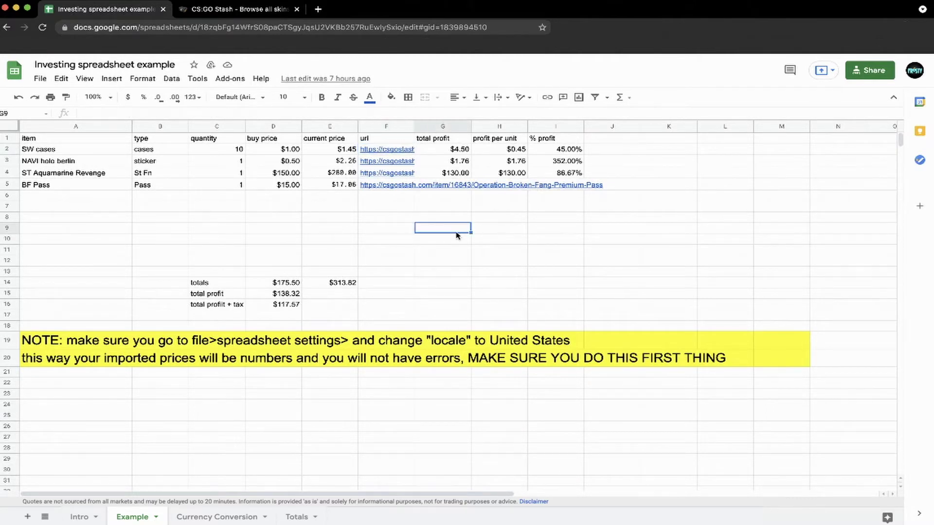
{"action": "left_click", "coordinate": [111, 152]}
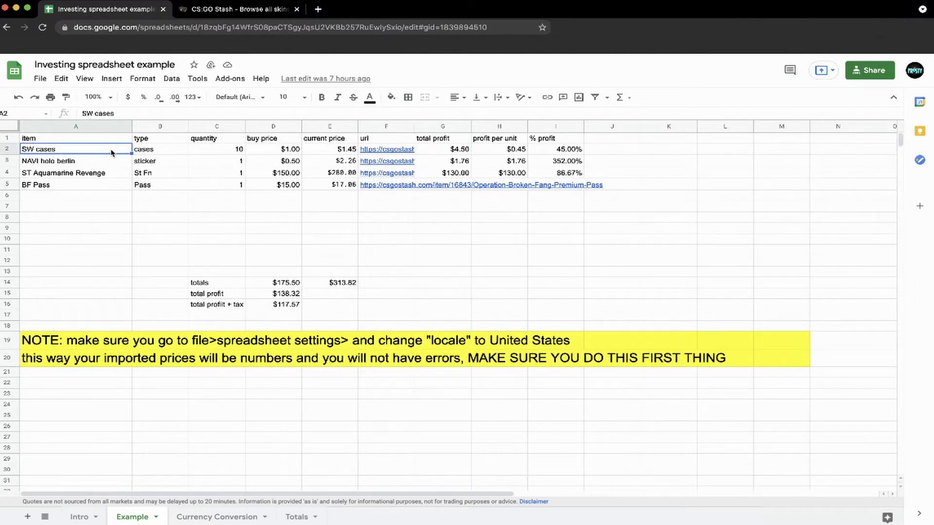
{"action": "left_click", "coordinate": [154, 153]}
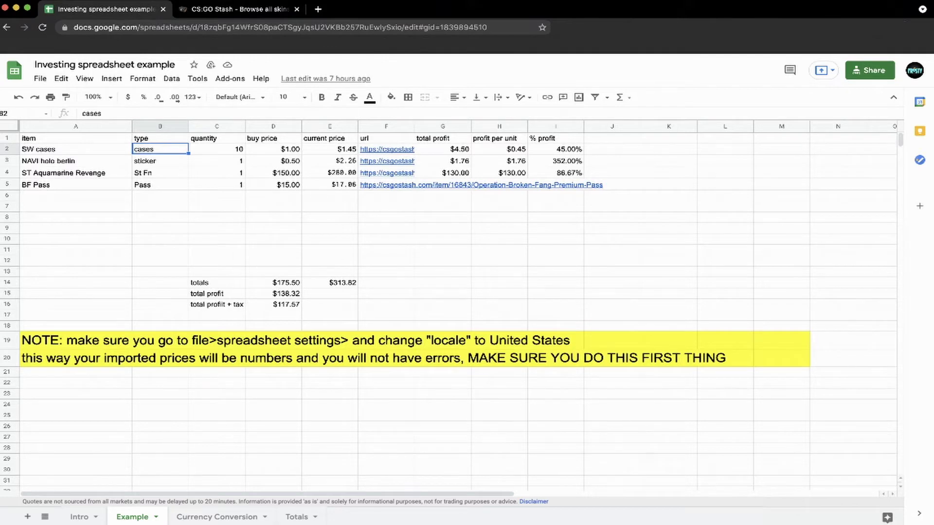
{"action": "left_click", "coordinate": [80, 517]}
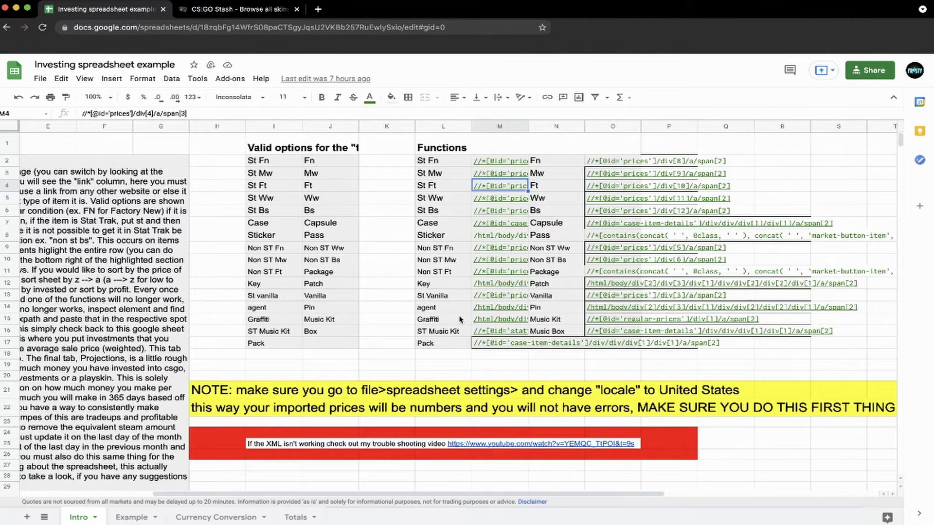
{"action": "key", "text": "alt+Down"}
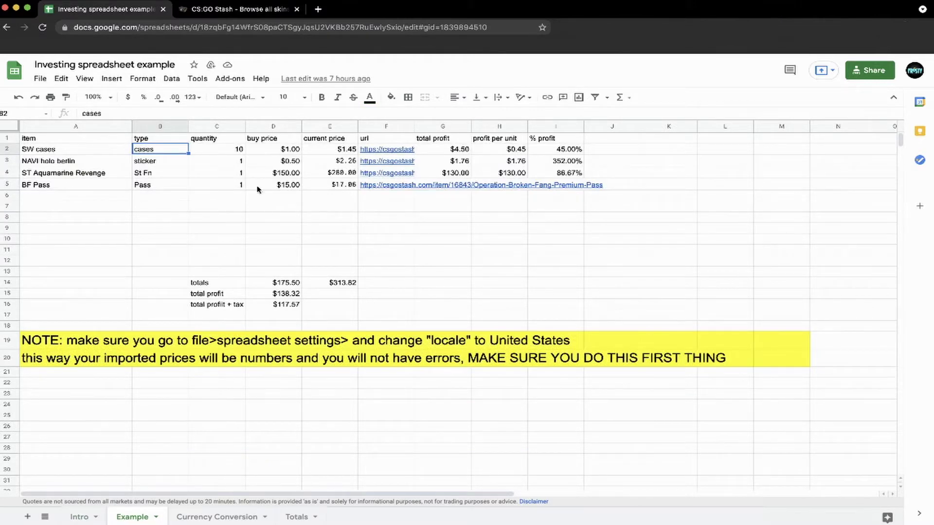
Inspect the quantity, buy price and current price formula of the SW cases row on the Example sheet
{"action": "left_click", "coordinate": [231, 152]}
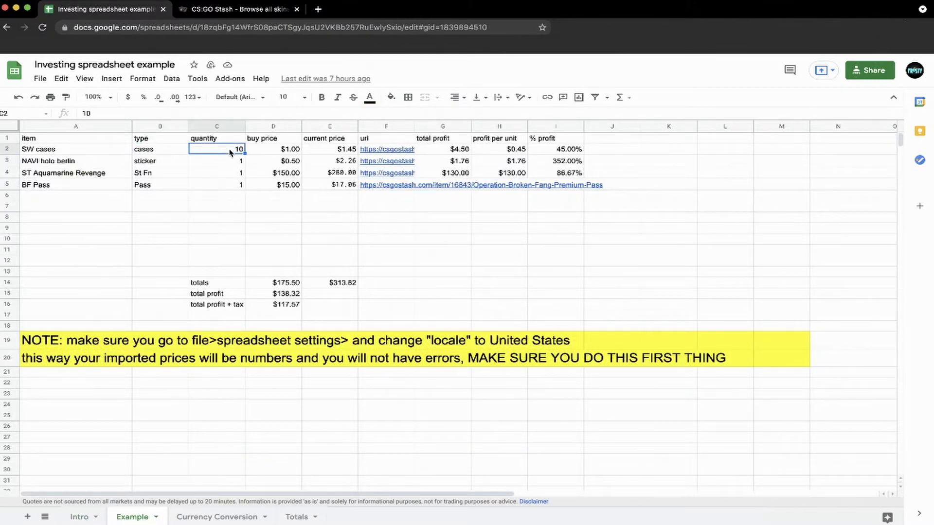
{"action": "left_click", "coordinate": [275, 153]}
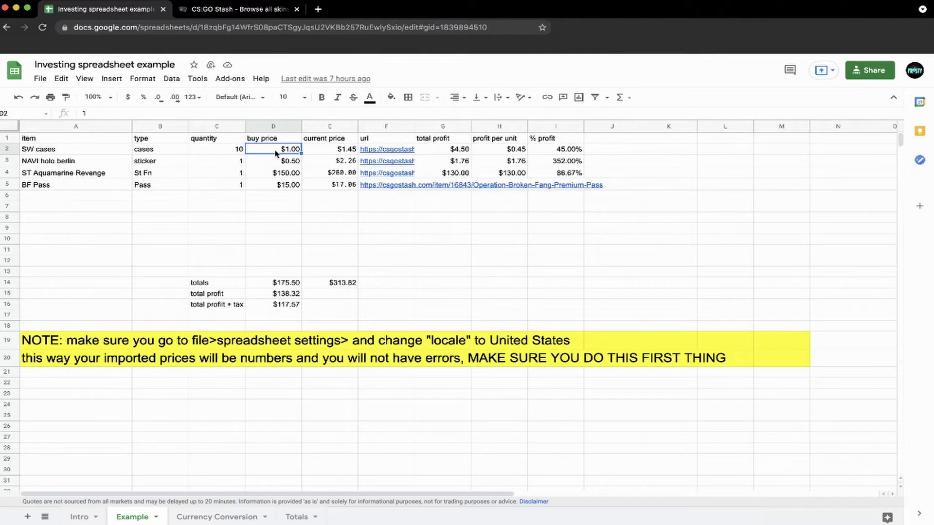
{"action": "left_click", "coordinate": [346, 151]}
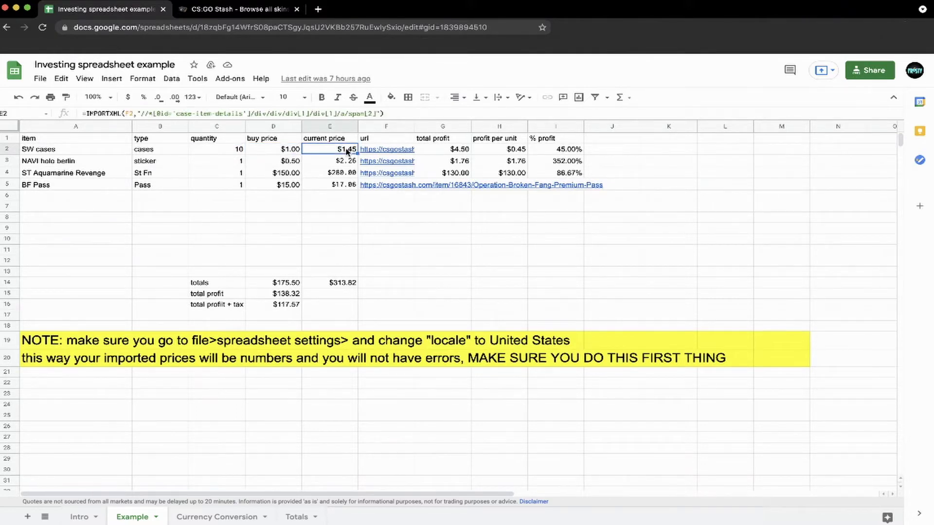
{"action": "left_click", "coordinate": [344, 186]}
{"action": "left_click", "coordinate": [348, 219]}
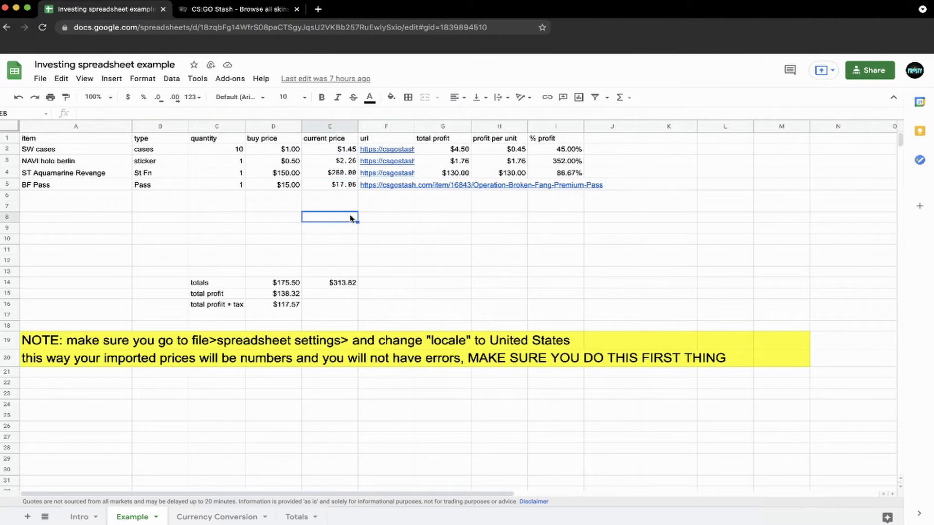
{"action": "mouse_move", "coordinate": [376, 153]}
{"action": "left_click", "coordinate": [345, 150]}
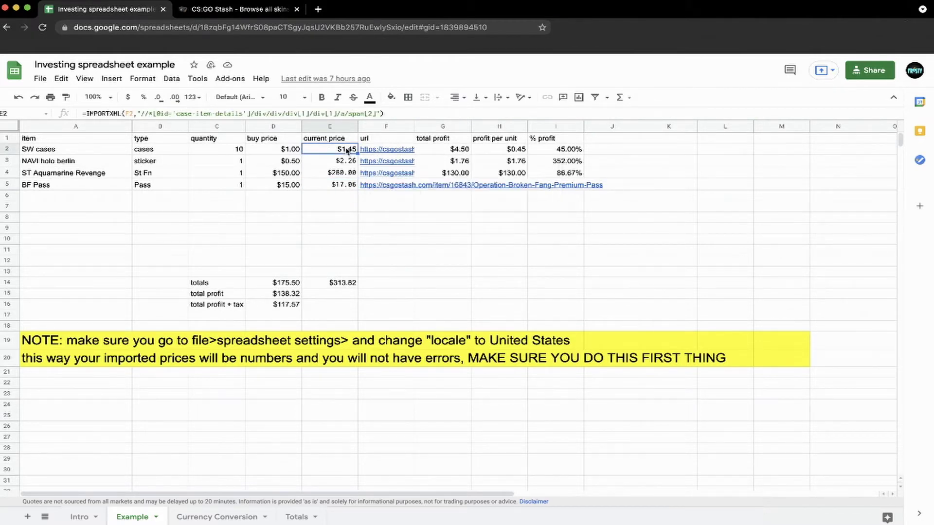
Start an IMPORTXML formula in cell E6 and examine its url and xpath_query arguments against the url column
{"action": "left_click", "coordinate": [328, 198]}
{"action": "type", "text": "=i"}
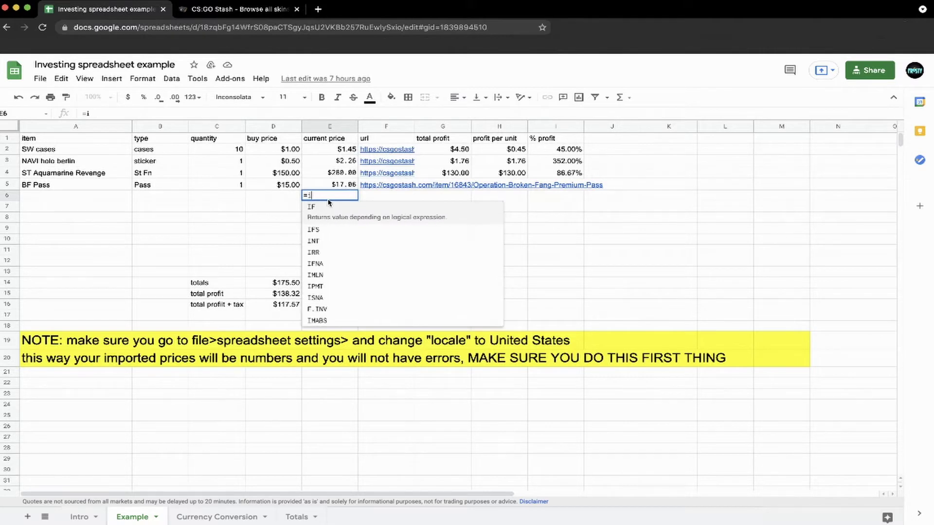
{"action": "key", "text": "BackSpace"}
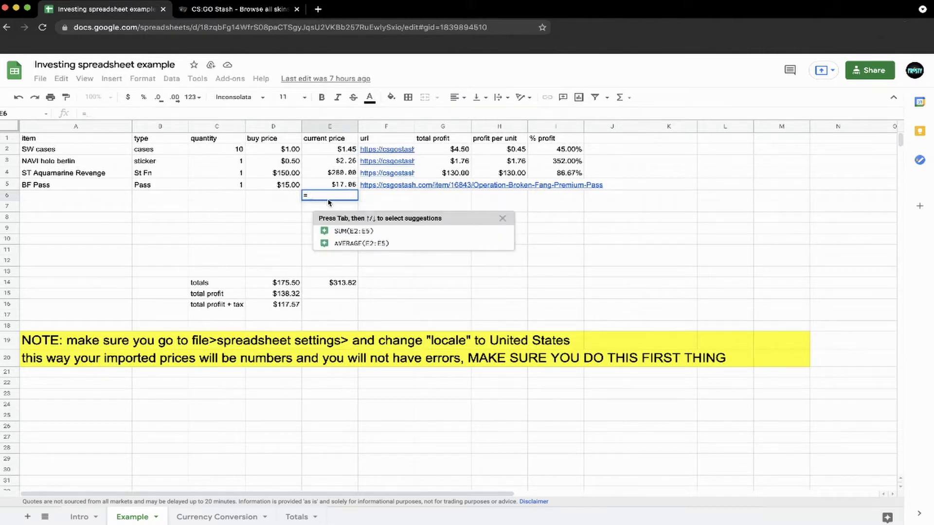
{"action": "type", "text": "impor"}
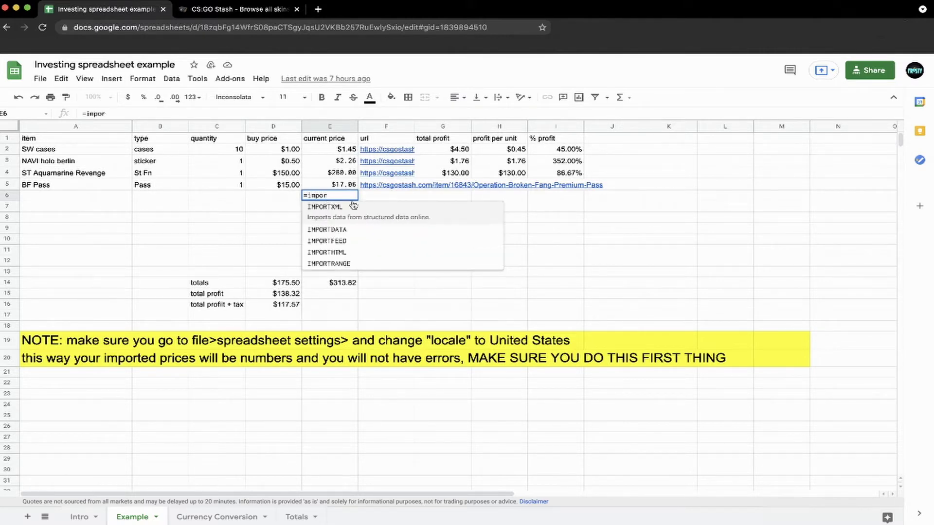
{"action": "left_click", "coordinate": [387, 213]}
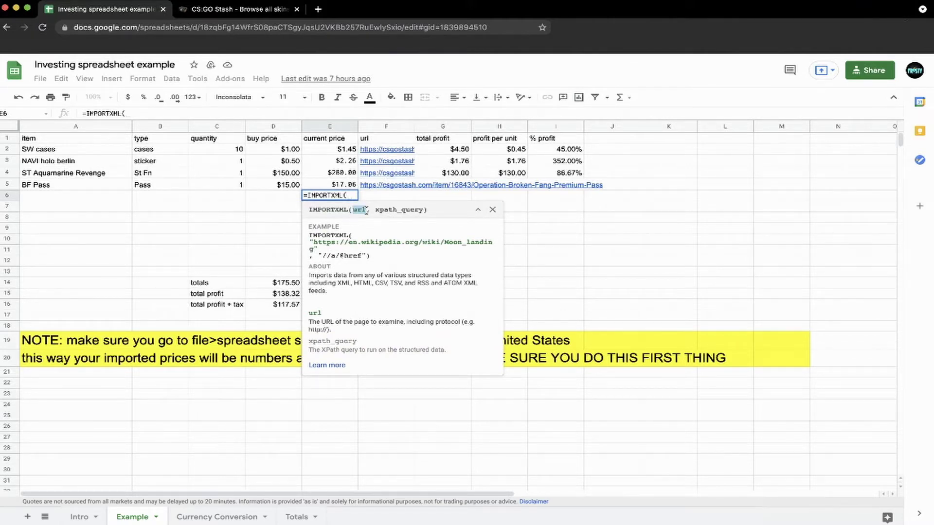
{"action": "left_click_drag", "start_coordinate": [375, 210], "coordinate": [424, 210]}
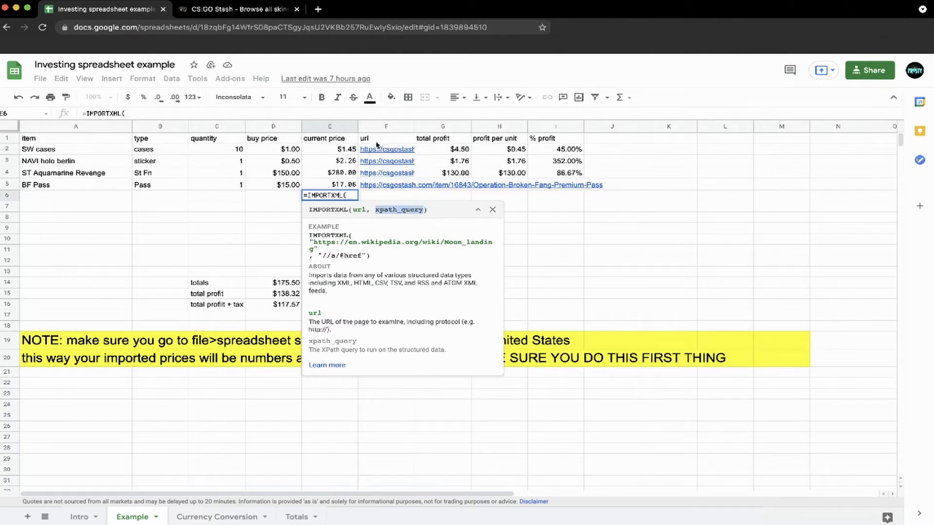
{"action": "mouse_move", "coordinate": [391, 151]}
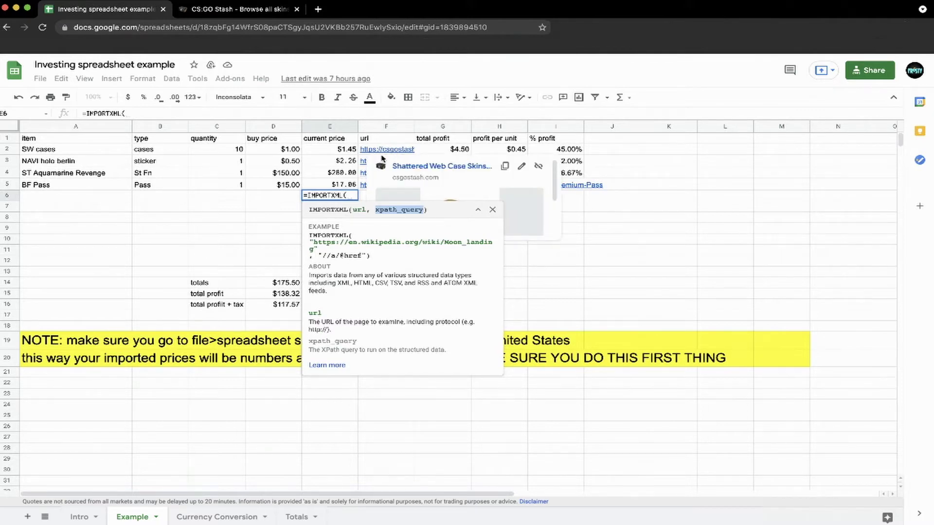
Discard the incomplete IMPORTXML formula and leave cell E6 empty
{"action": "left_click", "coordinate": [492, 210]}
{"action": "left_click", "coordinate": [333, 149]}
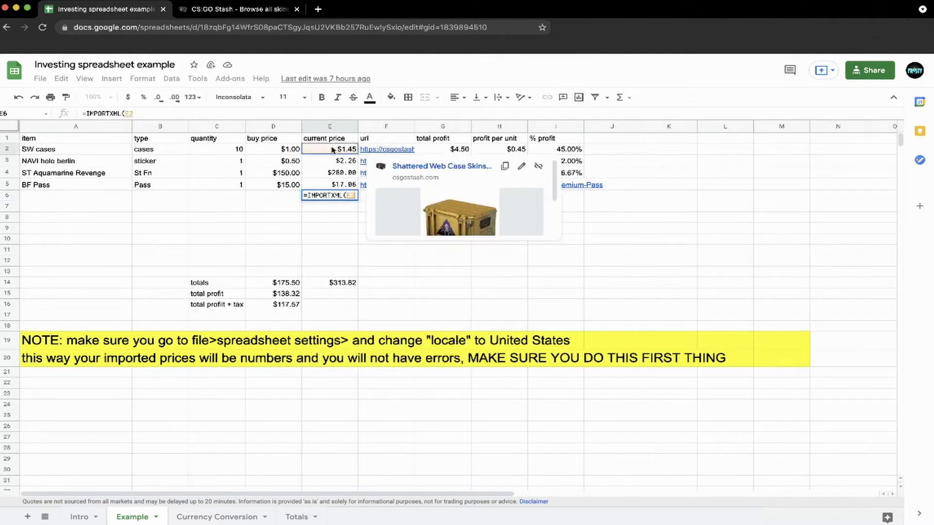
{"action": "key", "text": "Return"}
{"action": "left_click", "coordinate": [349, 196]}
{"action": "key", "text": "Delete"}
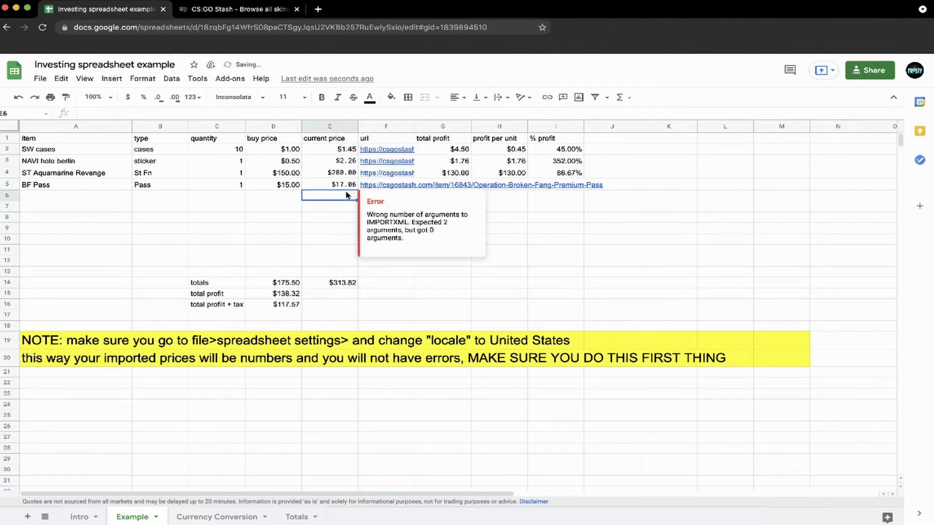
Check the SW cases current price formula and copy the Case XPath from the Intro sheet's Functions table
{"action": "left_click", "coordinate": [347, 151]}
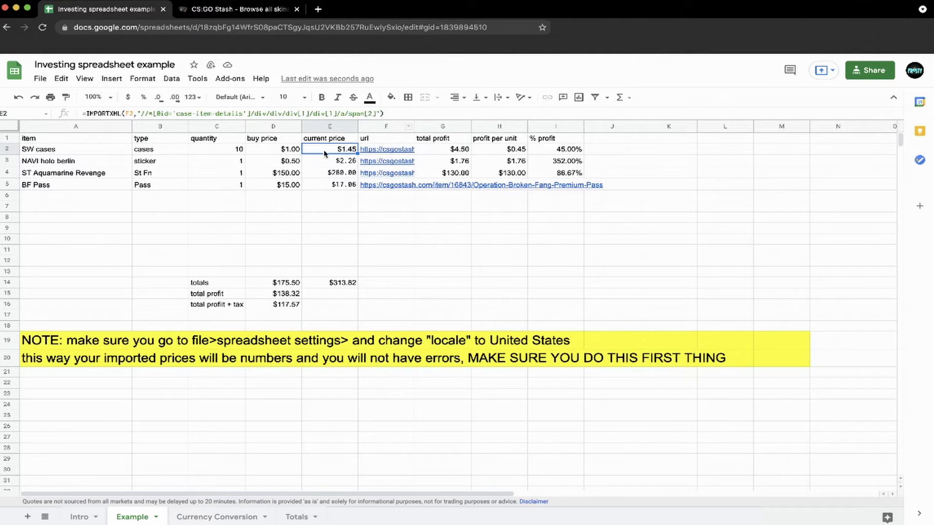
{"action": "mouse_move", "coordinate": [400, 154]}
{"action": "left_click", "coordinate": [79, 517]}
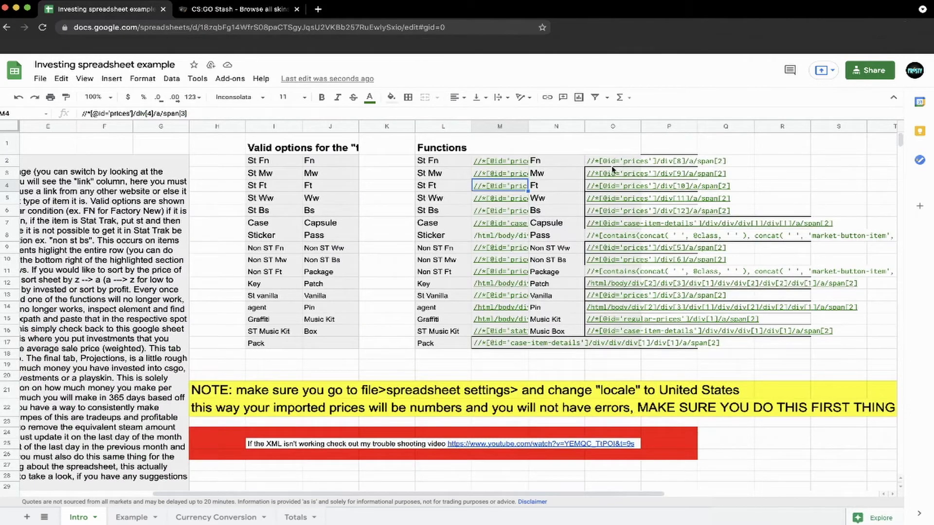
{"action": "left_click", "coordinate": [480, 226]}
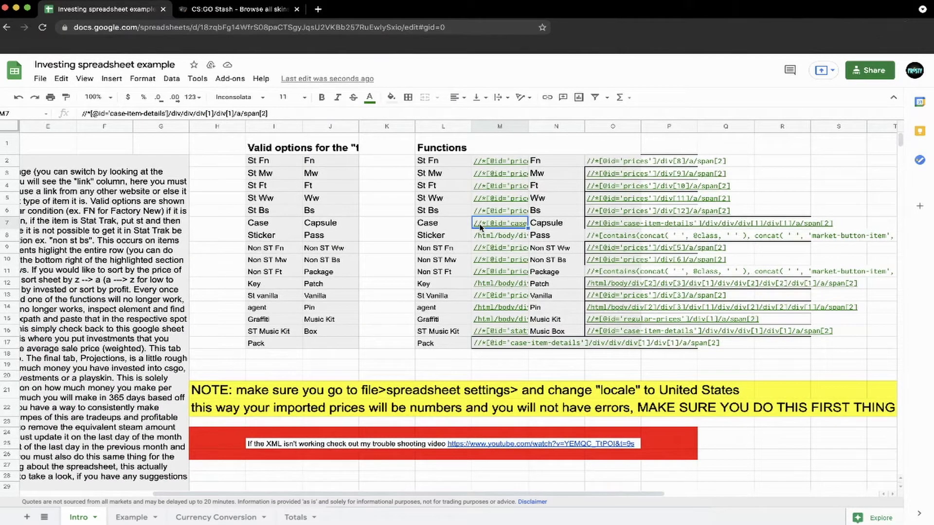
{"action": "left_click", "coordinate": [135, 517]}
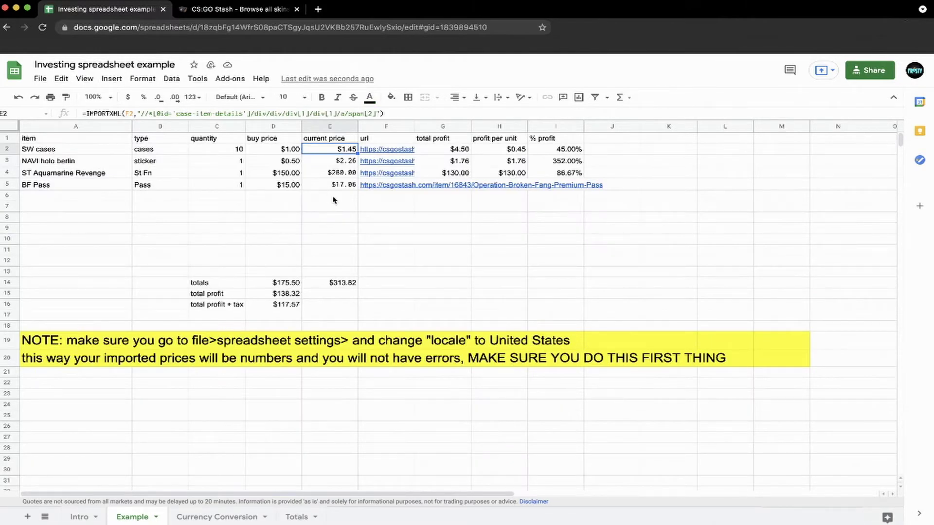
{"action": "left_click", "coordinate": [333, 197]}
{"action": "type", "text": "=import"}
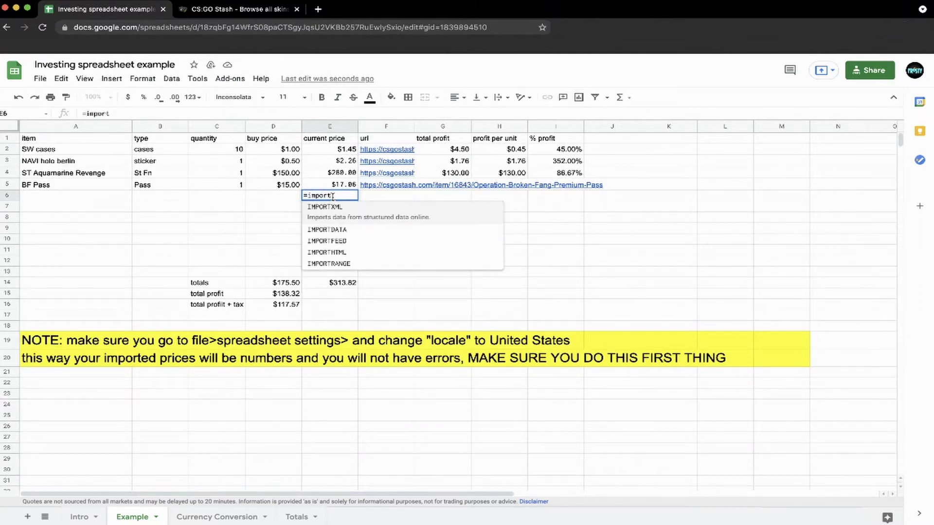
{"action": "key", "text": "Tab"}
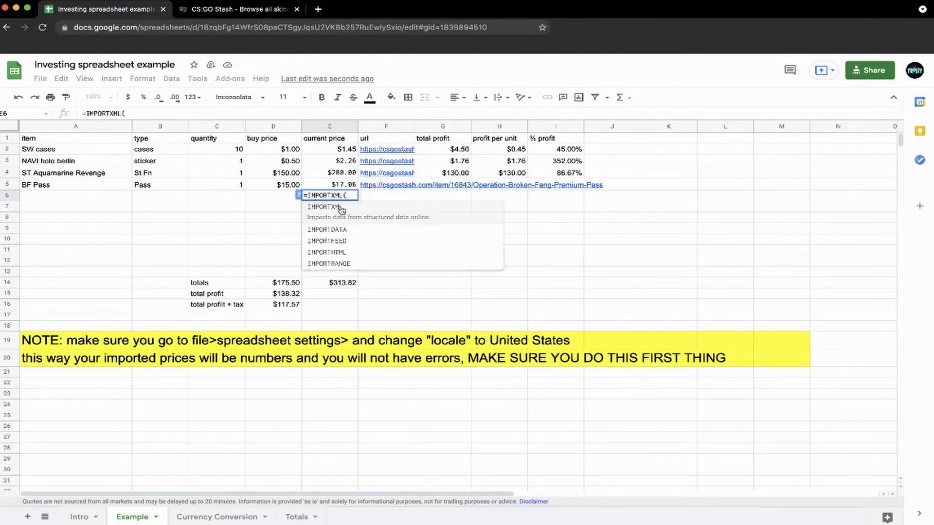
{"action": "left_click", "coordinate": [388, 151]}
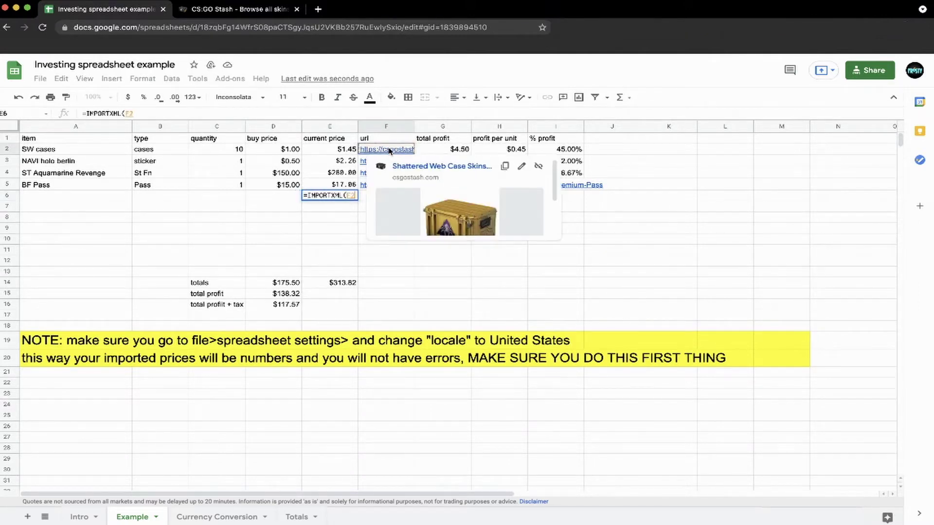
{"action": "type", "text": ",\""}
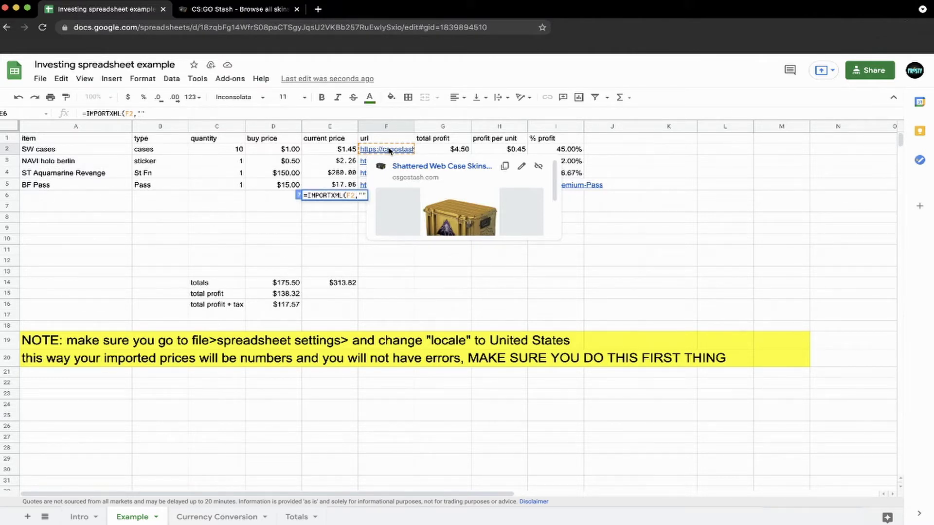
{"action": "type", "text": "//*[@id='case-item-details']/div/div/div[1]/div[1]/a/span[2]"}
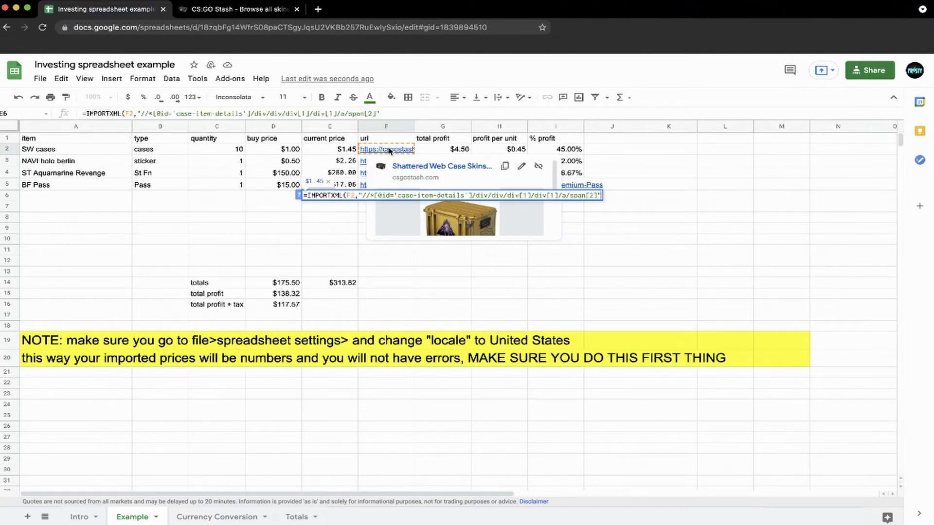
{"action": "type", "text": ")"}
{"action": "key", "text": "Return"}
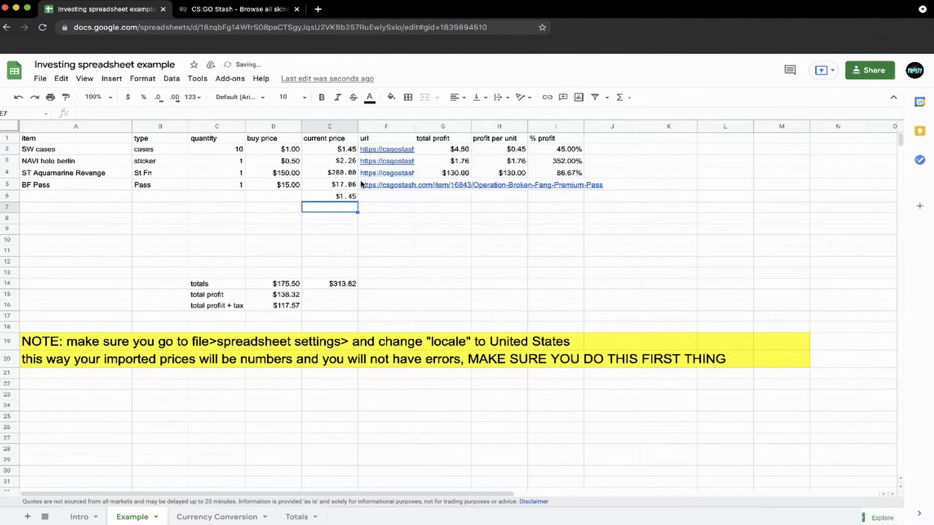
{"action": "left_click", "coordinate": [341, 196]}
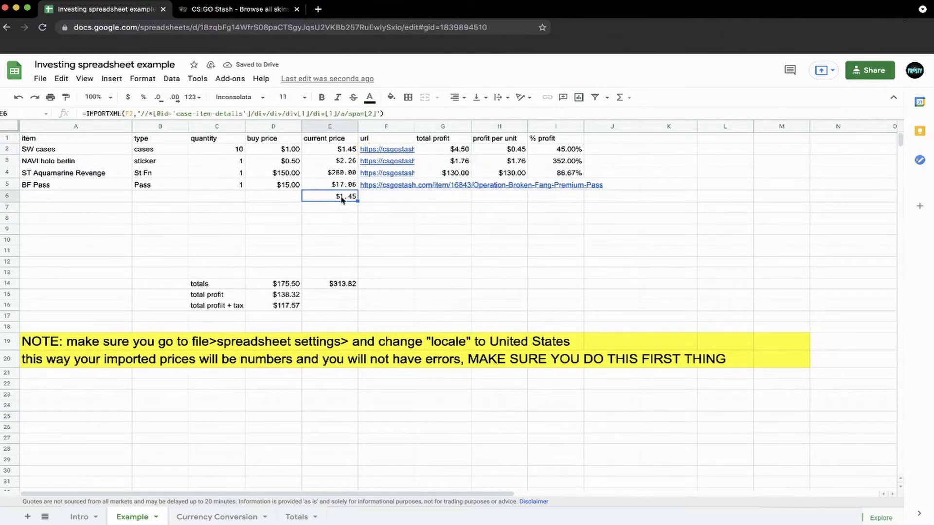
Open the SW cases link to compare the Shattered Web Case's Steam price with the sheet, and reload the spreadsheet
{"action": "left_click", "coordinate": [402, 151]}
{"action": "left_click", "coordinate": [409, 167]}
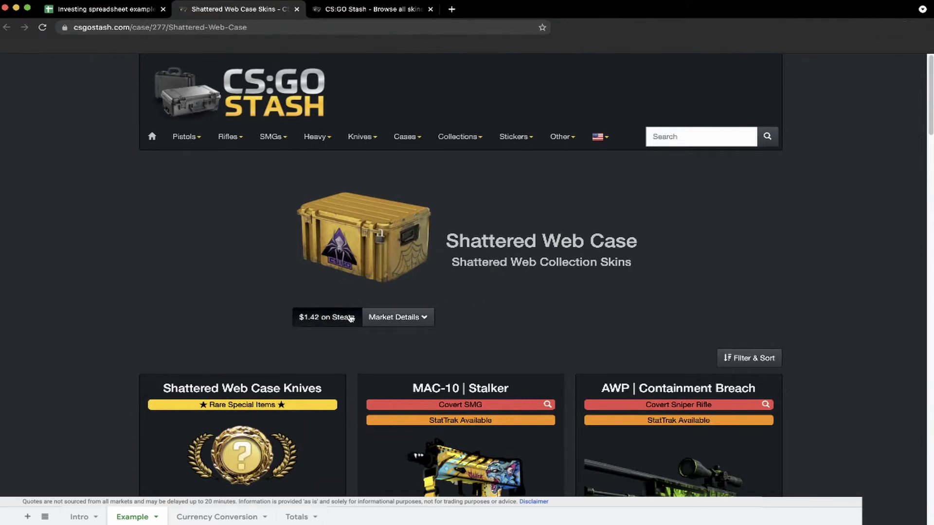
{"action": "left_click", "coordinate": [130, 10]}
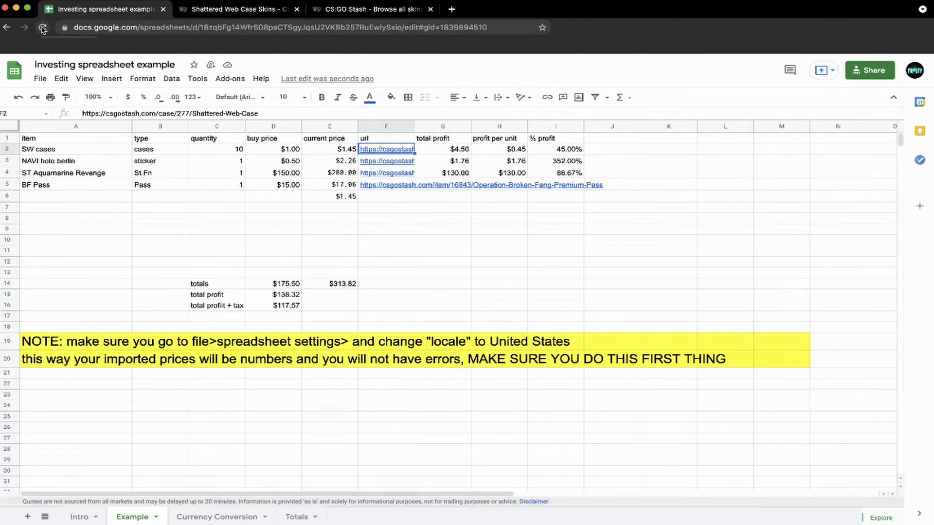
{"action": "left_click", "coordinate": [43, 27]}
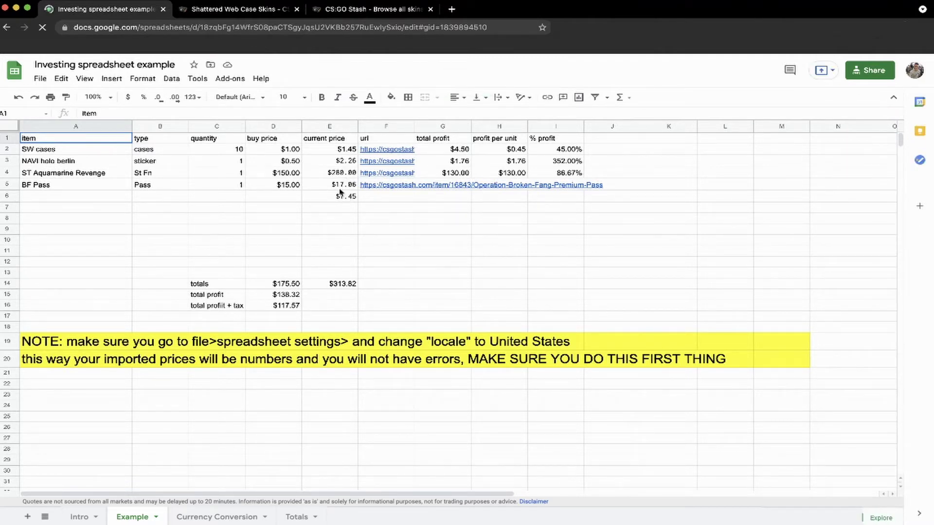
{"action": "left_click", "coordinate": [267, 12]}
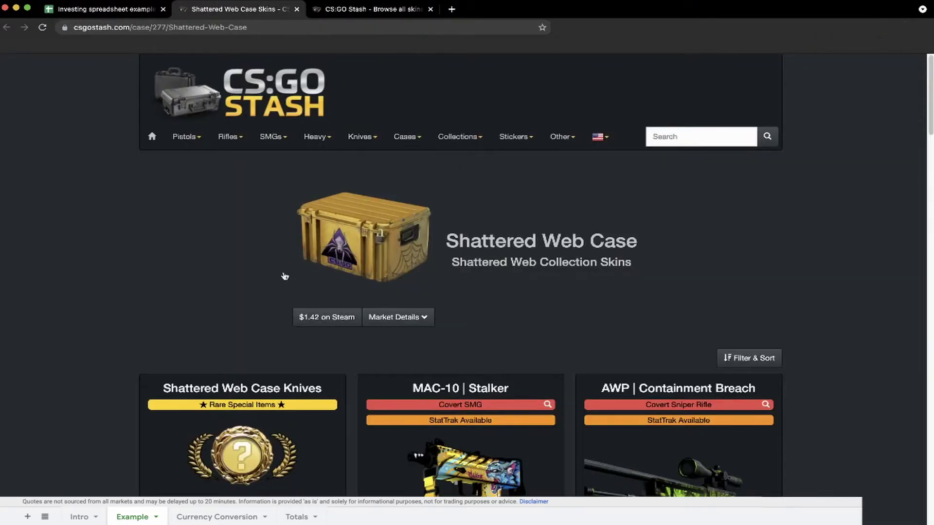
{"action": "left_click", "coordinate": [104, 10]}
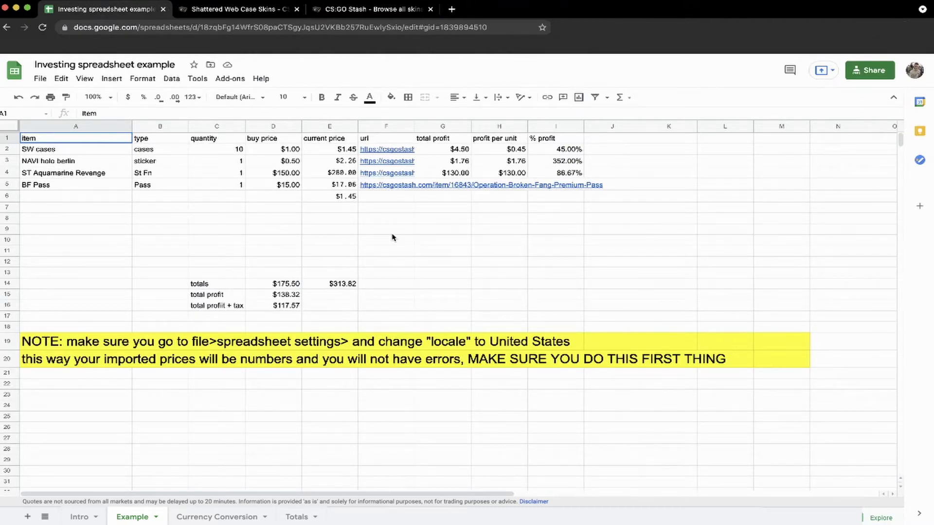
Inspect the total profit, profit per unit and % profit formulas of the SW cases row, and the ST Aquamarine Revenge total profit
{"action": "left_click", "coordinate": [452, 154]}
{"action": "left_click", "coordinate": [501, 153]}
{"action": "left_click", "coordinate": [564, 152]}
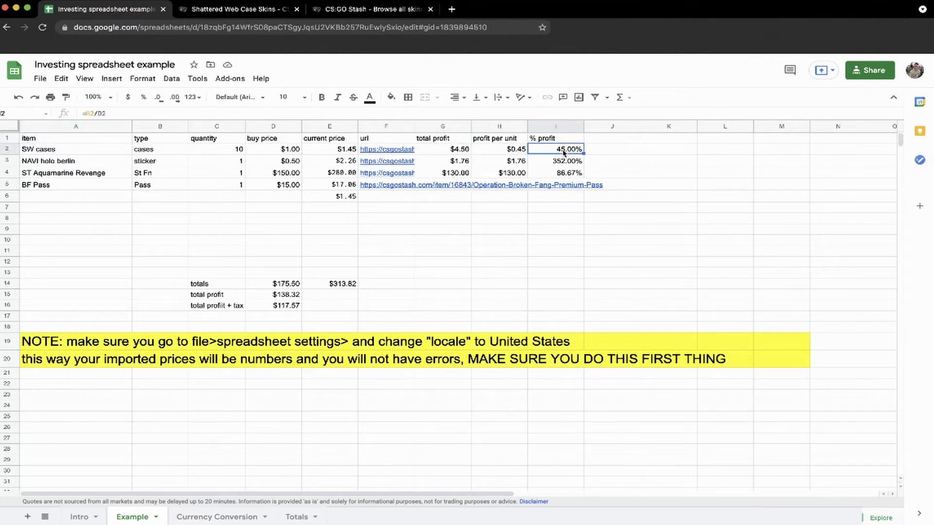
{"action": "left_click", "coordinate": [444, 151]}
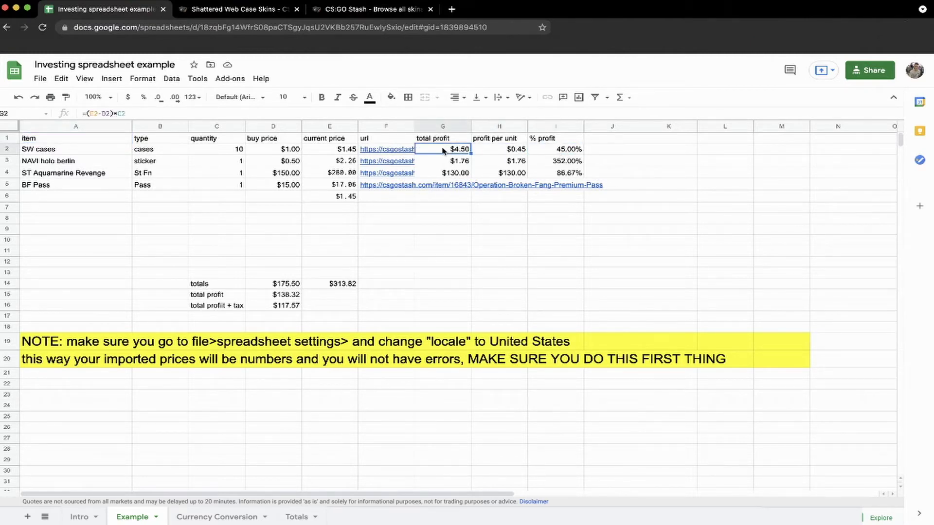
{"action": "left_click", "coordinate": [452, 174]}
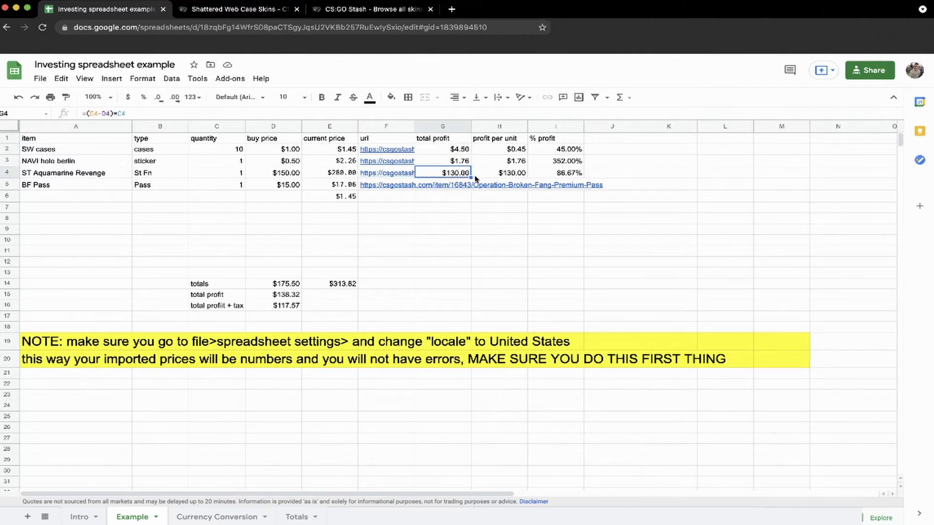
{"action": "left_click", "coordinate": [460, 153]}
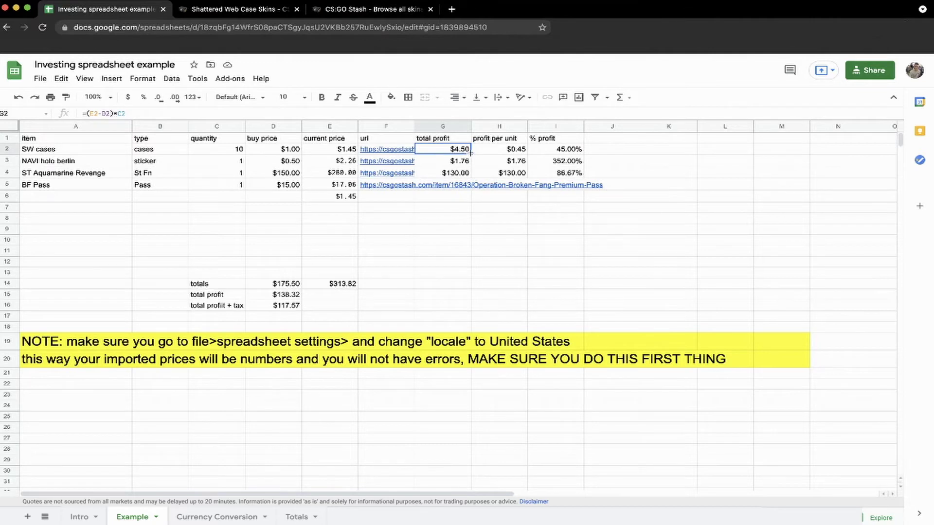
Fill the total profit formula from the ST Aquamarine Revenge row down through row 6 and check the BF Pass result
{"action": "left_click", "coordinate": [467, 174]}
{"action": "left_click_drag", "start_coordinate": [469, 178], "coordinate": [459, 200]}
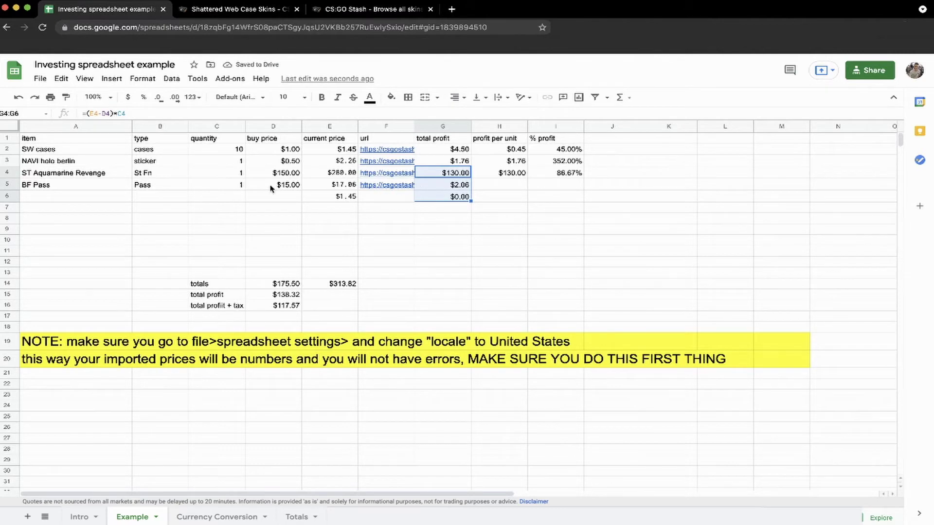
{"action": "left_click", "coordinate": [466, 186]}
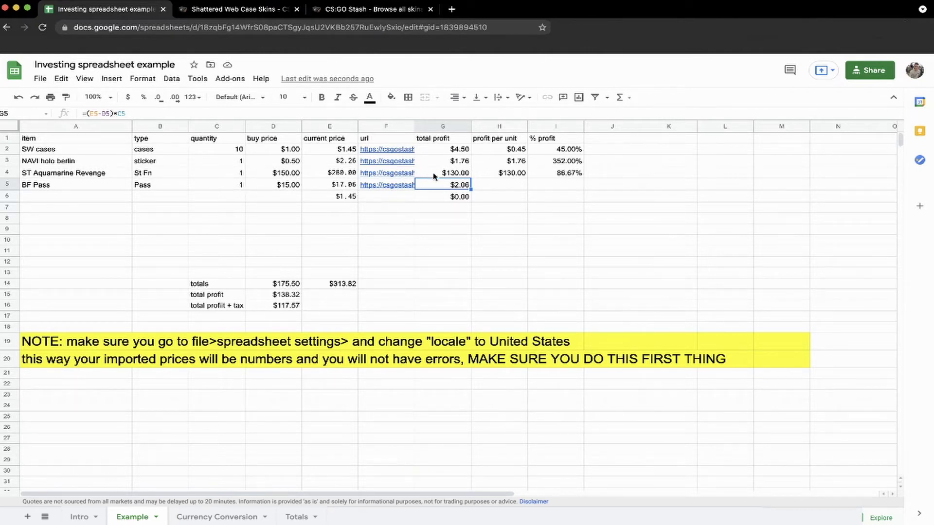
Fill the profit per unit and % profit formulas from the ST Aquamarine Revenge row down through row 6
{"action": "left_click", "coordinate": [519, 176]}
{"action": "left_click_drag", "start_coordinate": [527, 178], "coordinate": [526, 196]}
{"action": "left_click", "coordinate": [578, 175]}
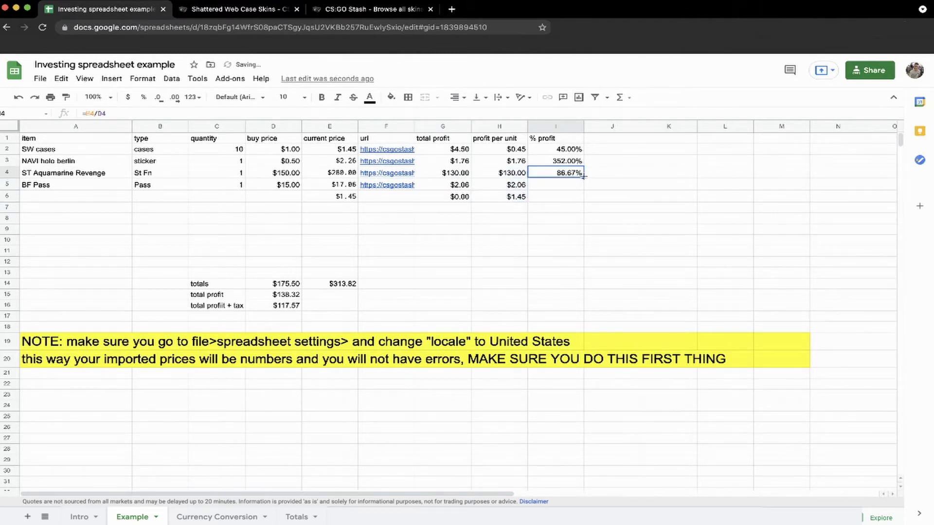
{"action": "left_click_drag", "start_coordinate": [583, 178], "coordinate": [579, 197]}
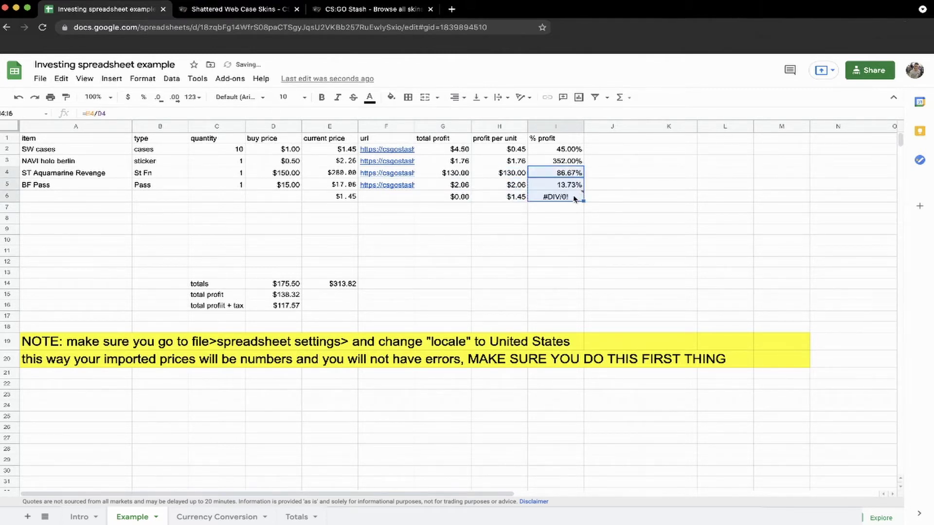
Clear the % profit formula from row 6, which has no buy price
{"action": "left_click", "coordinate": [574, 199]}
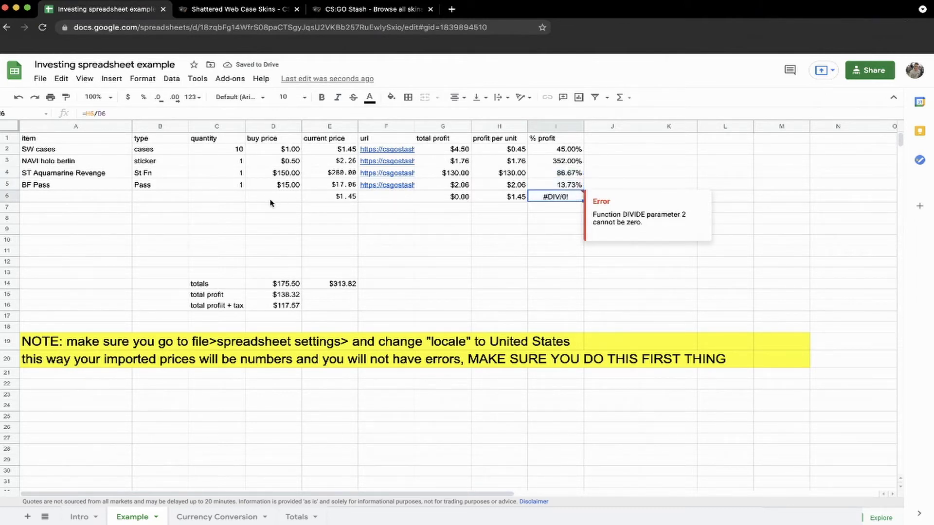
{"action": "key", "text": "Delete"}
{"action": "left_click", "coordinate": [630, 230]}
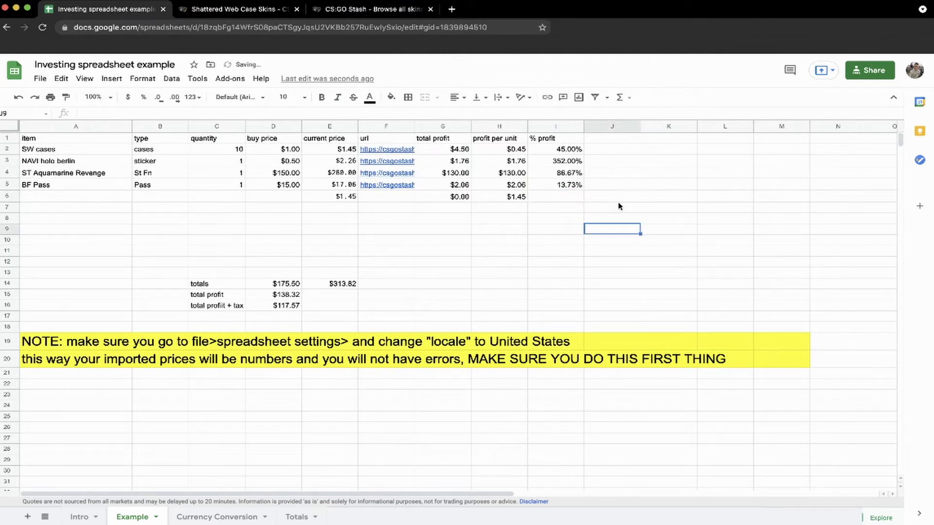
{"action": "left_click", "coordinate": [606, 141]}
{"action": "type", "text": "="}
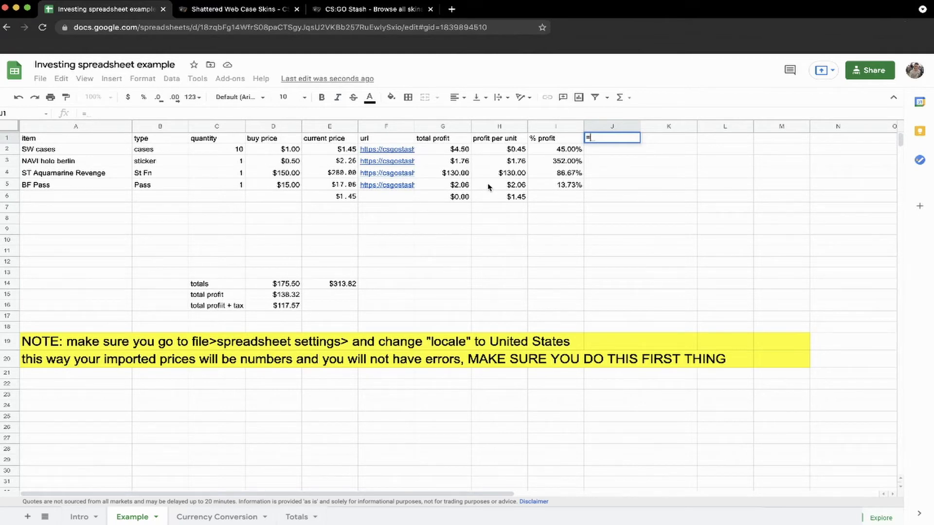
{"action": "key", "text": "Escape"}
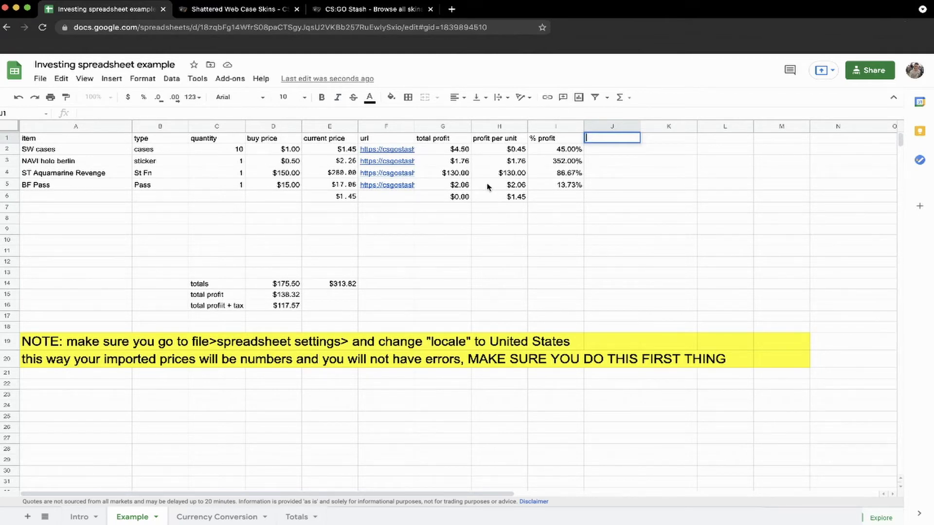
{"action": "left_click", "coordinate": [559, 232]}
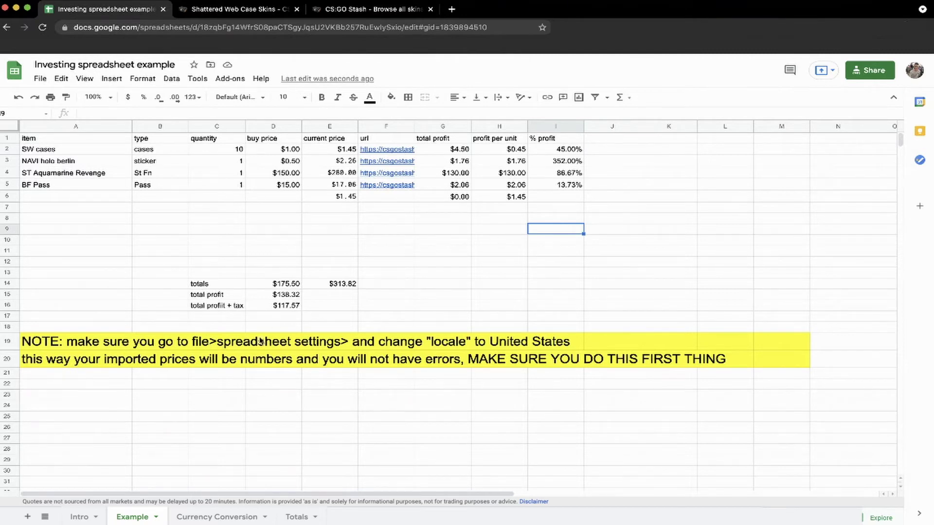
Check that the spreadsheet's locale is United States and save the spreadsheet settings
{"action": "left_click", "coordinate": [40, 79]}
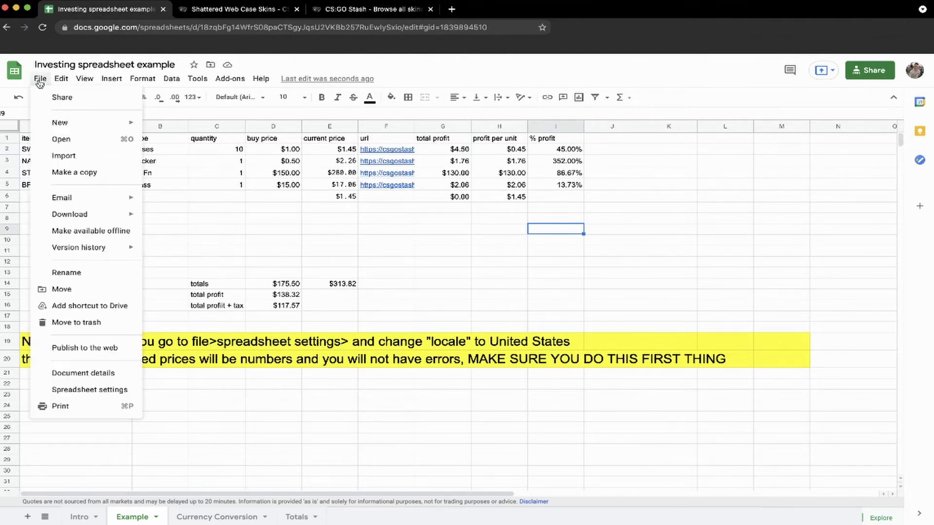
{"action": "left_click", "coordinate": [87, 389]}
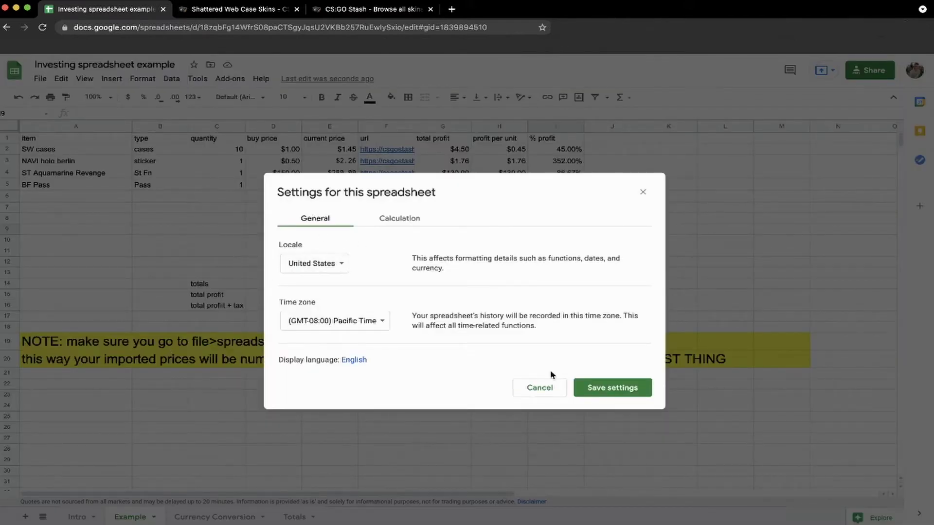
{"action": "left_click", "coordinate": [601, 391]}
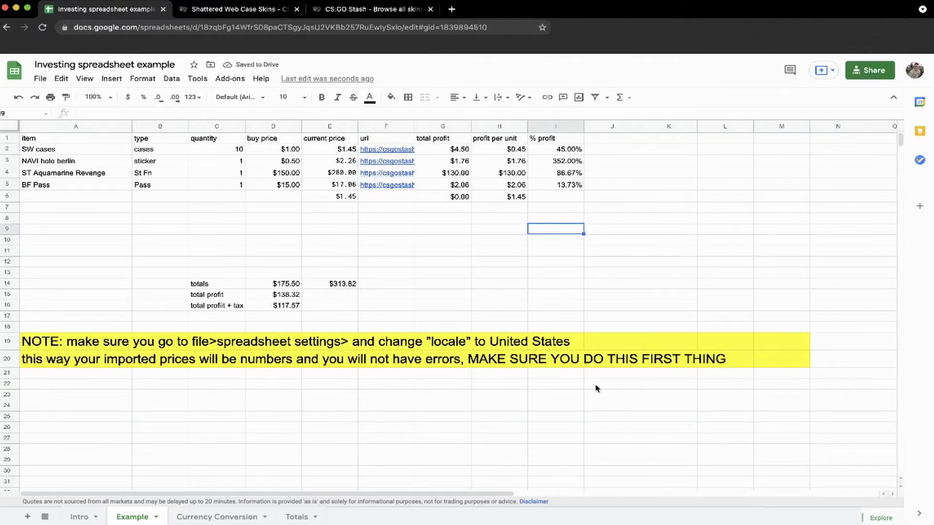
Inspect the BF Pass current price formula, view the Shattered Web Case page on CS:GO Stash and return to the spreadsheet
{"action": "left_click", "coordinate": [343, 188]}
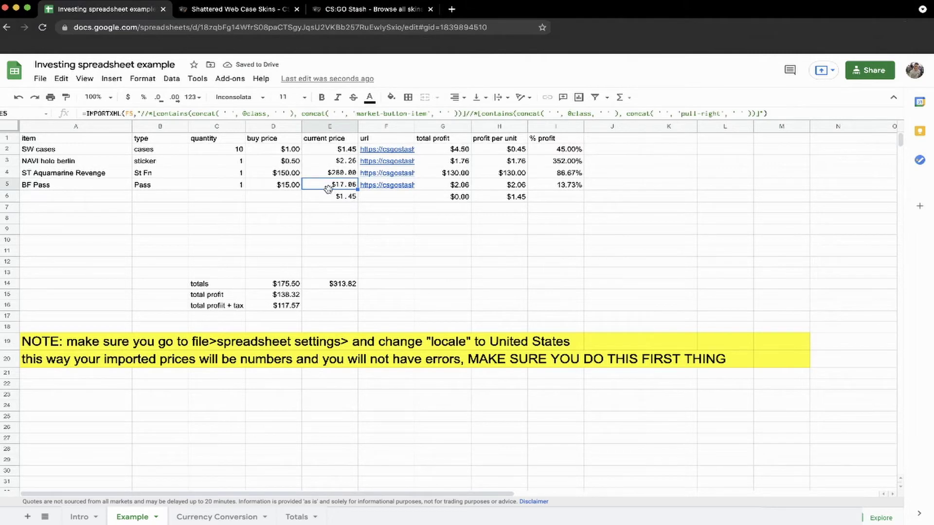
{"action": "left_click", "coordinate": [258, 16]}
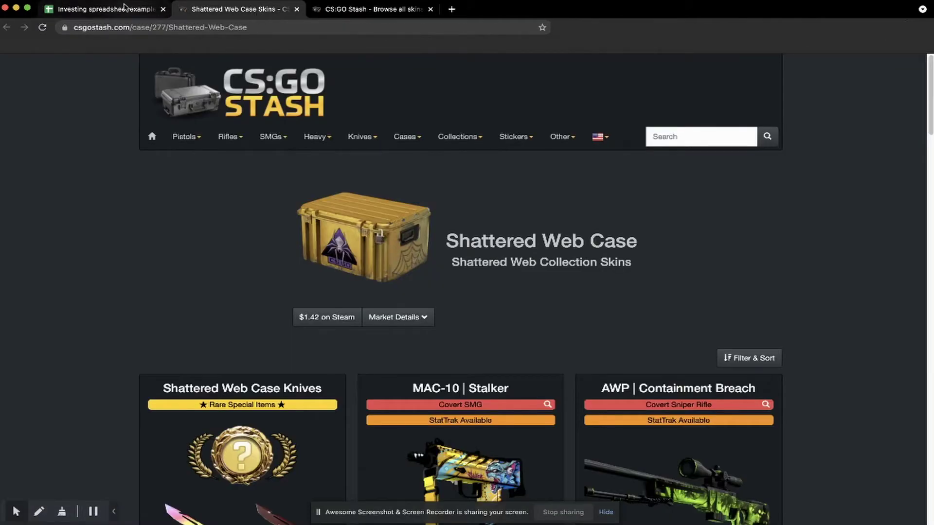
{"action": "left_click", "coordinate": [124, 7]}
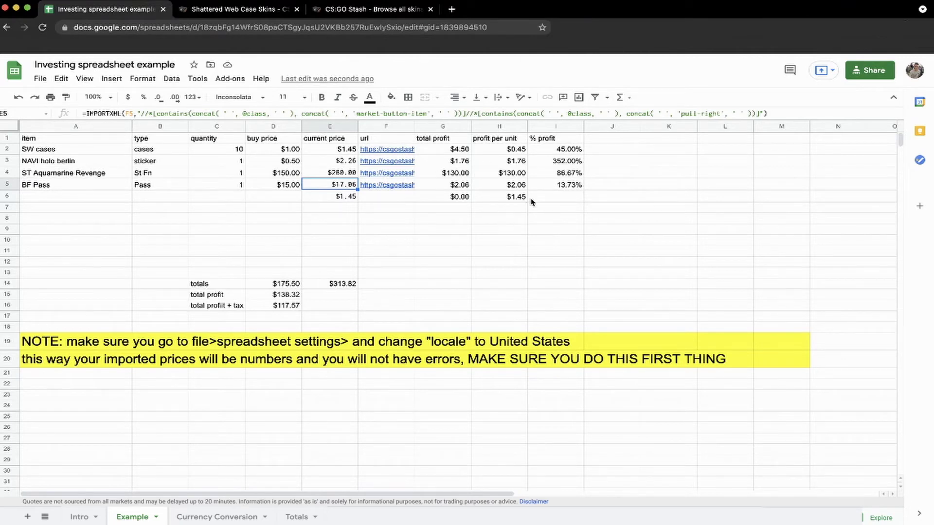
Move the totals block in C14:E16 below the yellow note so that it starts at C24
{"action": "left_click", "coordinate": [290, 288]}
{"action": "left_click_drag", "start_coordinate": [289, 287], "coordinate": [331, 306]}
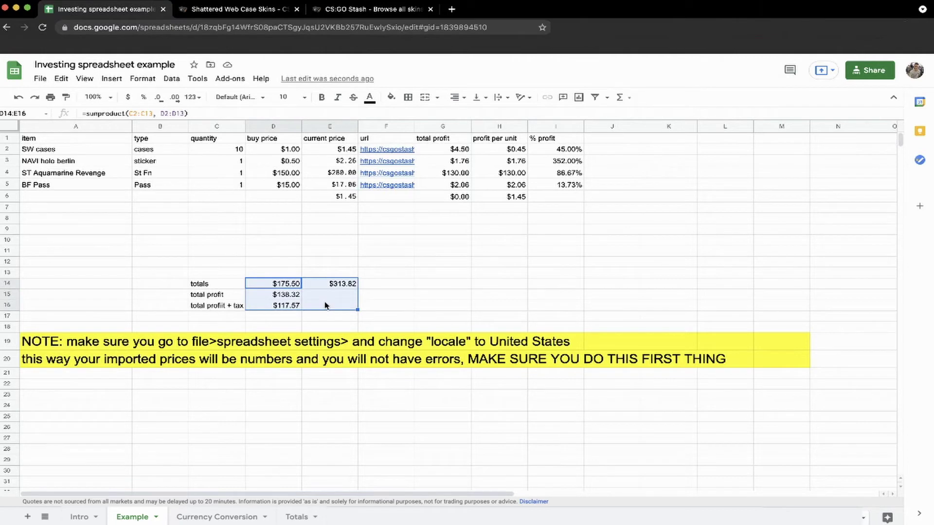
{"action": "left_click", "coordinate": [430, 269]}
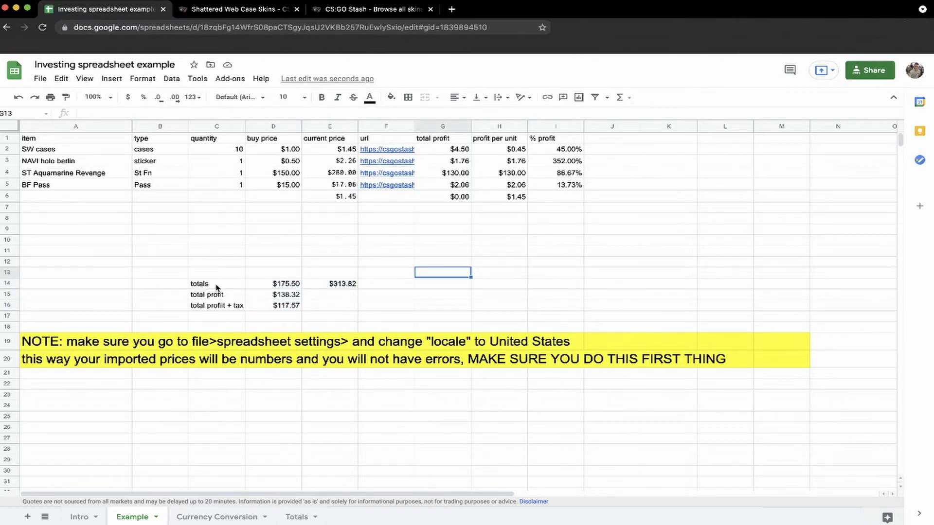
{"action": "left_click_drag", "start_coordinate": [217, 286], "coordinate": [339, 304]}
{"action": "key", "text": "ctrl+c"}
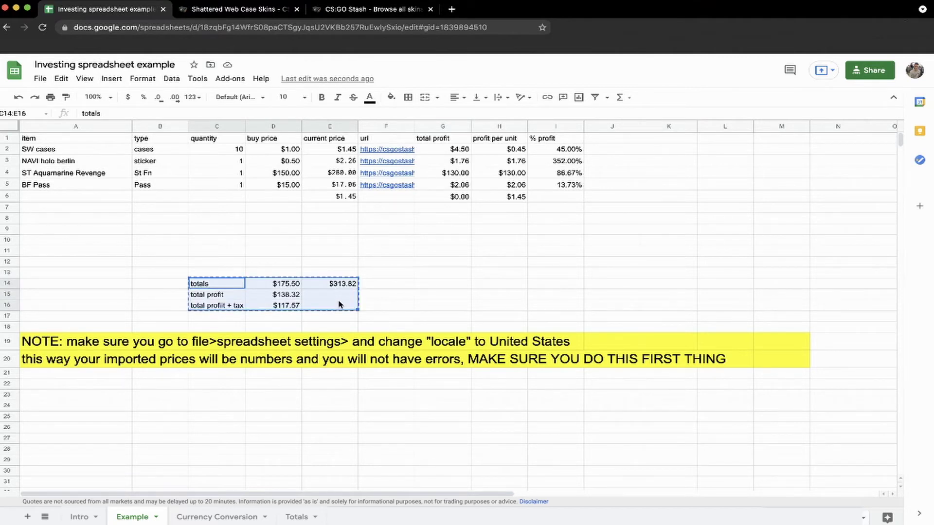
{"action": "left_click", "coordinate": [225, 402]}
{"action": "key", "text": "ctrl+v"}
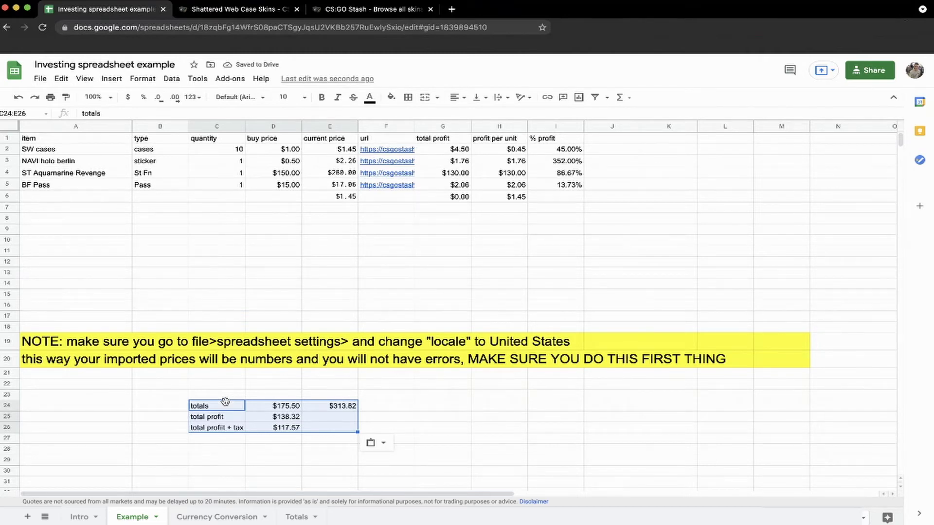
Move the totals block from C24:E26 back above the yellow note, starting at C13
{"action": "key", "text": "ctrl+c"}
{"action": "left_click", "coordinate": [214, 265]}
{"action": "left_click", "coordinate": [209, 276]}
{"action": "key", "text": "ctrl+v"}
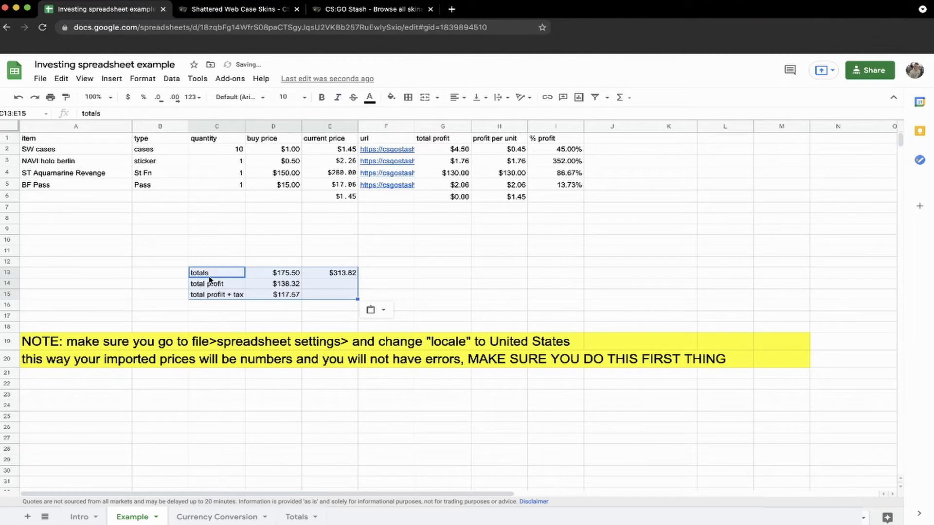
{"action": "left_click", "coordinate": [385, 281]}
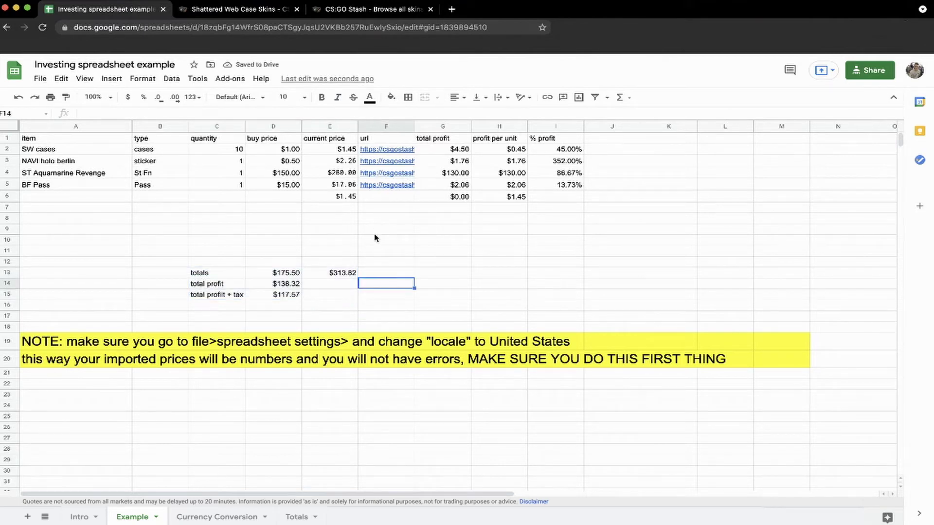
Inspect the formulas for total buy price, total current price, total profit and total profit with tax
{"action": "left_click", "coordinate": [276, 276]}
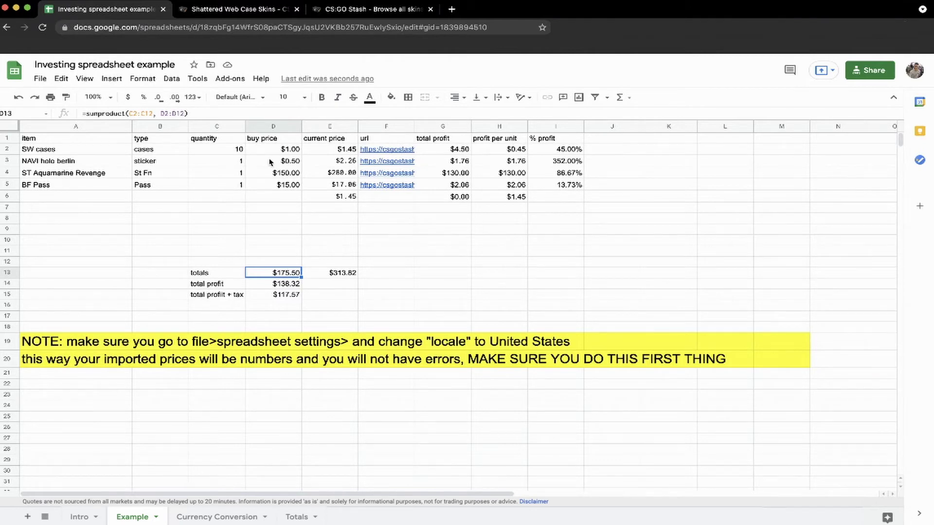
{"action": "left_click", "coordinate": [299, 229]}
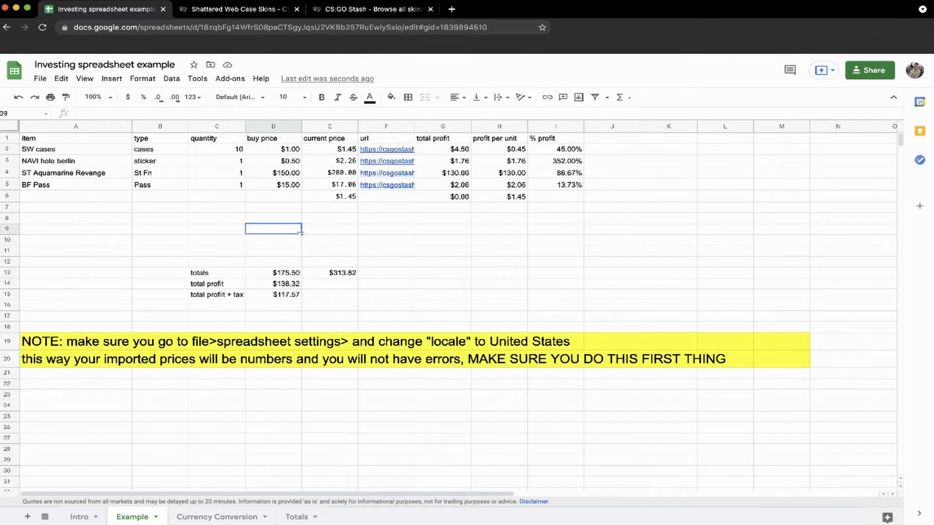
{"action": "left_click", "coordinate": [326, 272]}
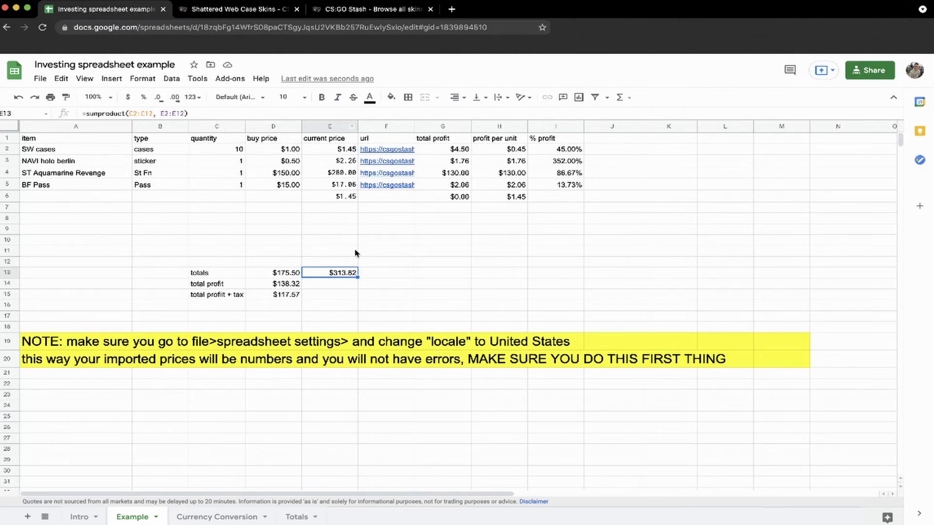
{"action": "left_click", "coordinate": [293, 284]}
{"action": "left_click", "coordinate": [291, 299]}
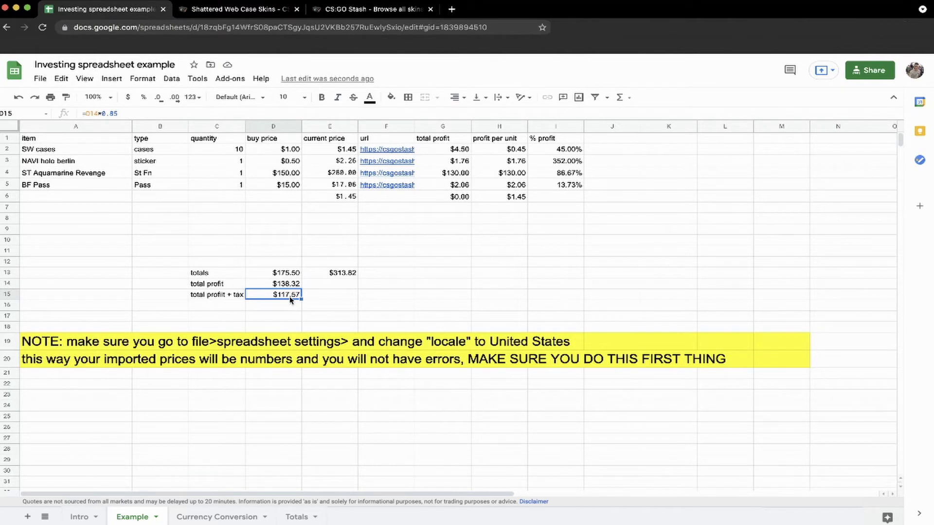
On the Currency Conversion sheet, inspect the SW cases current price formula and the ILS conversion formula
{"action": "key", "text": "alt+Down"}
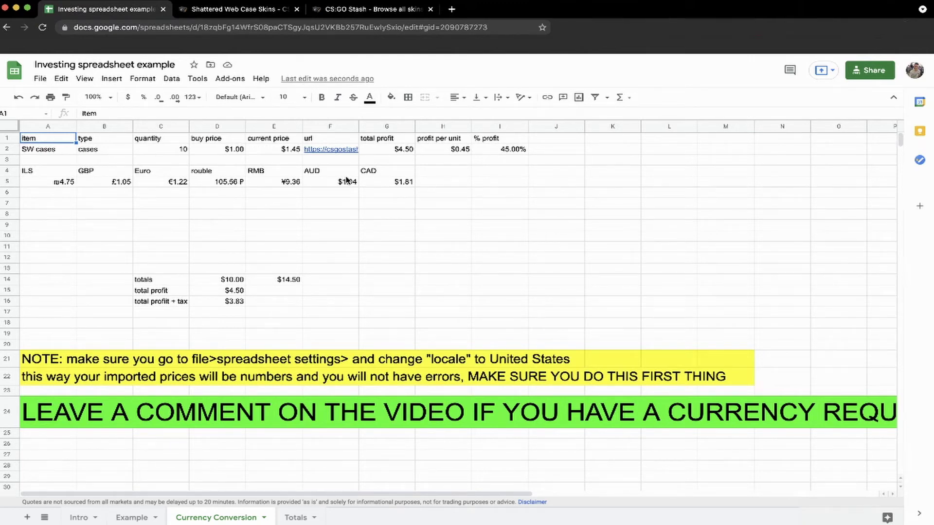
{"action": "left_click", "coordinate": [279, 151]}
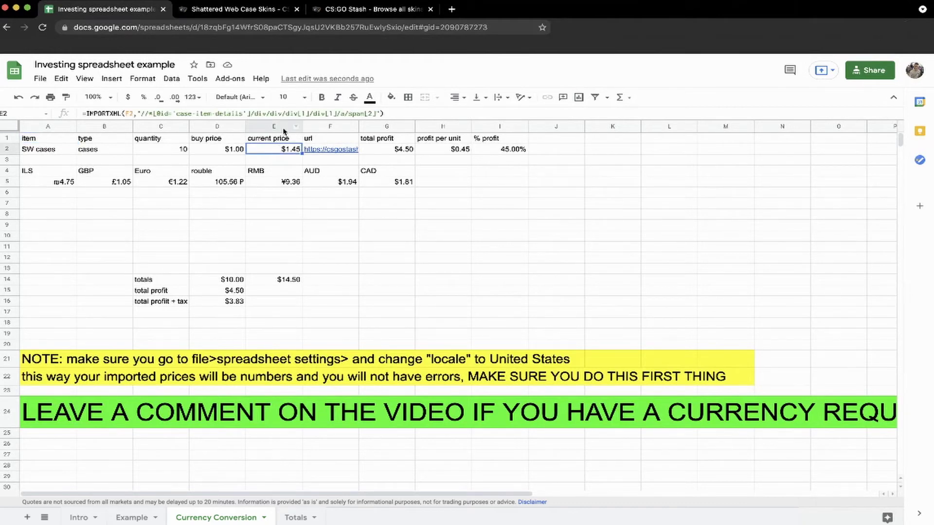
{"action": "left_click", "coordinate": [130, 240]}
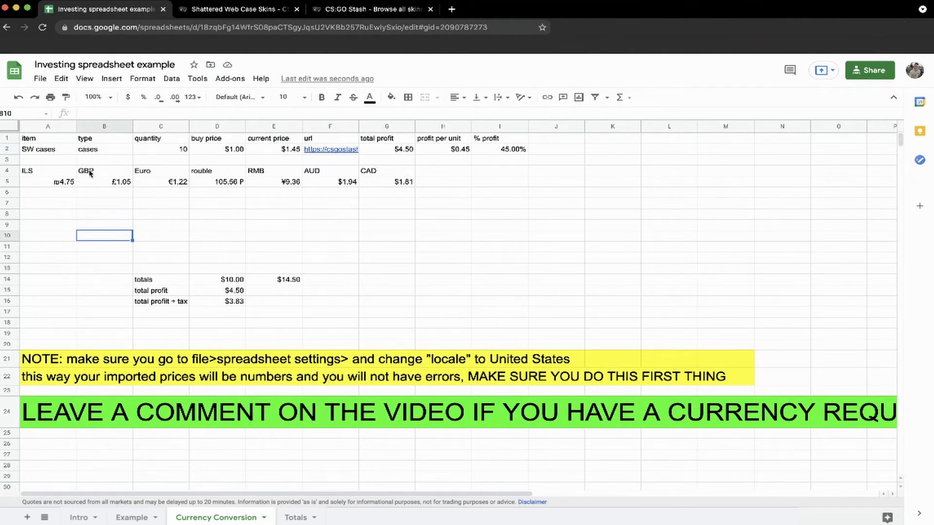
{"action": "left_click", "coordinate": [57, 183]}
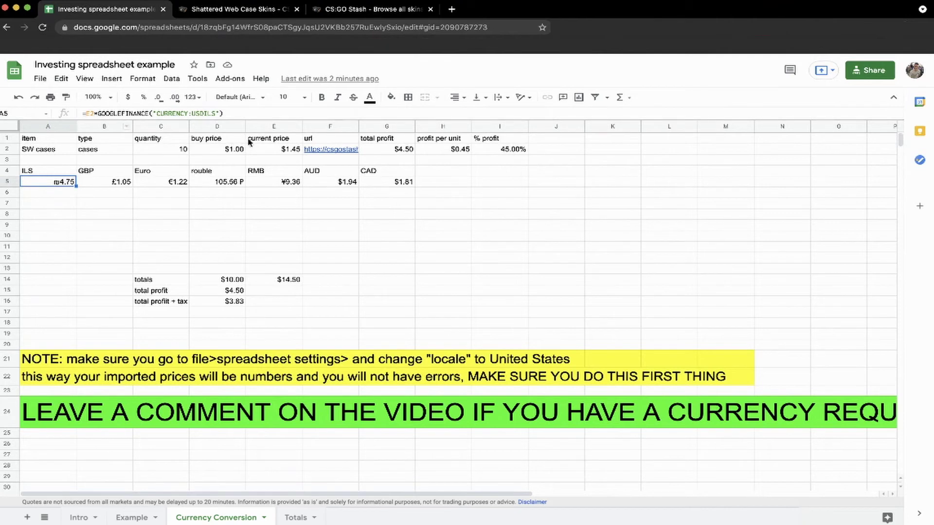
{"action": "left_click", "coordinate": [224, 205]}
Inspect the GOOGLEFINANCE conversion formulas for GBP, Euro, rouble, RMB, AUD and CAD in row 5
{"action": "left_click", "coordinate": [103, 185]}
{"action": "left_click", "coordinate": [157, 187]}
{"action": "left_click", "coordinate": [223, 187]}
{"action": "left_click", "coordinate": [271, 187]}
{"action": "left_click", "coordinate": [344, 183]}
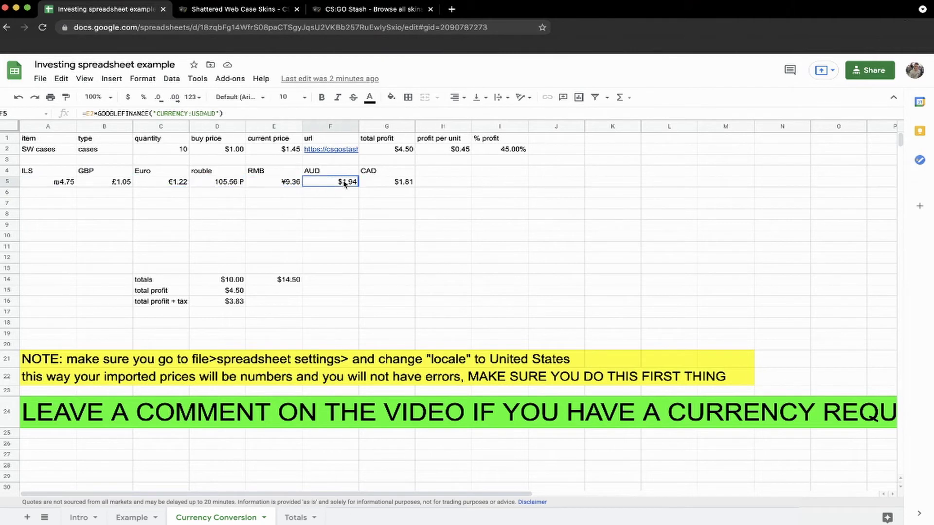
{"action": "left_click", "coordinate": [383, 182]}
{"action": "left_click", "coordinate": [381, 174]}
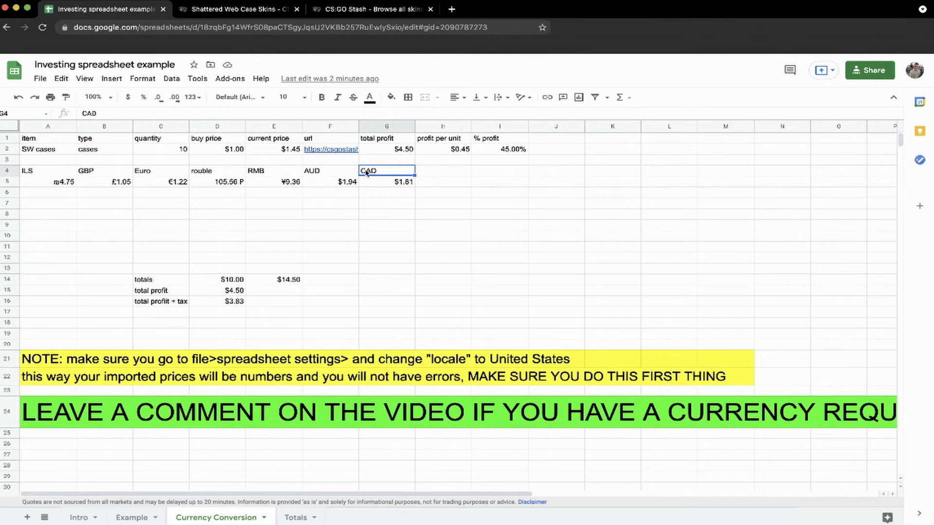
{"action": "left_click", "coordinate": [374, 184]}
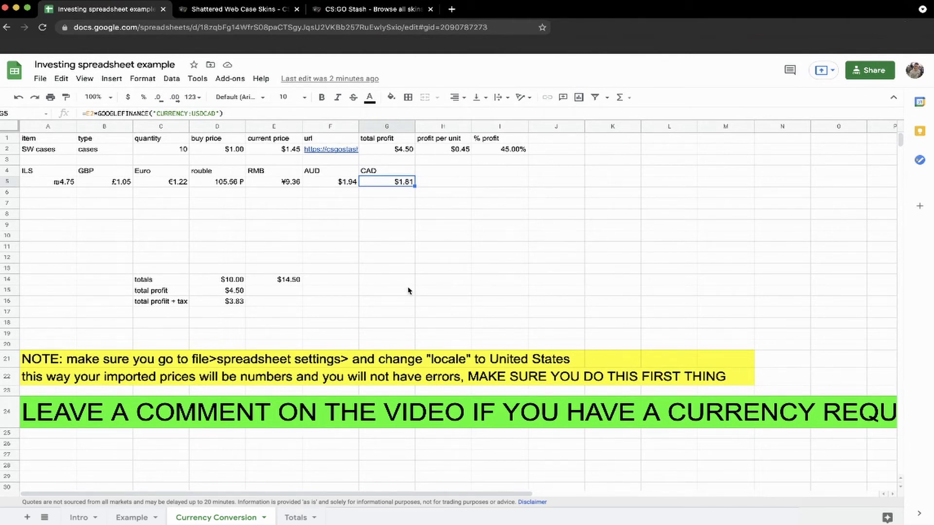
On the Totals sheet, inspect the Current row's daily total, total invested, profit and profit % formulas and highlight A2:E2
{"action": "left_click", "coordinate": [295, 518]}
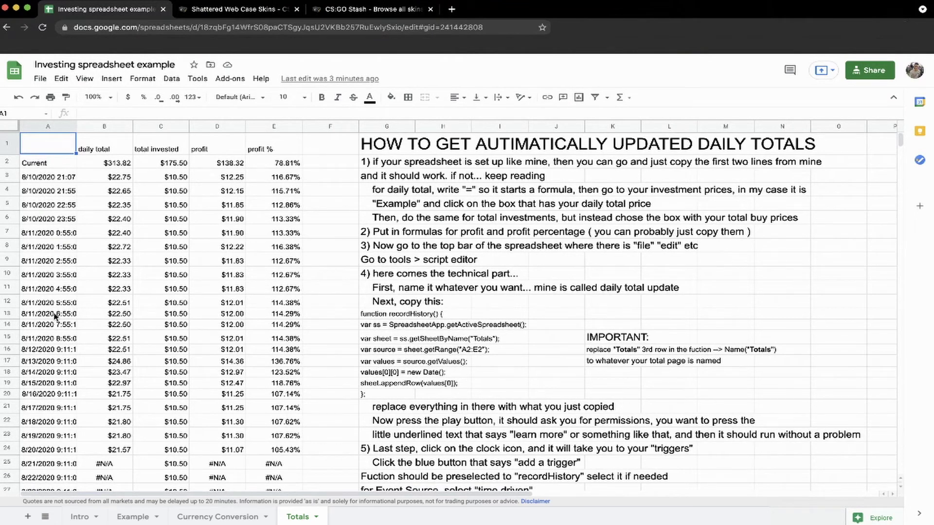
{"action": "left_click", "coordinate": [106, 165]}
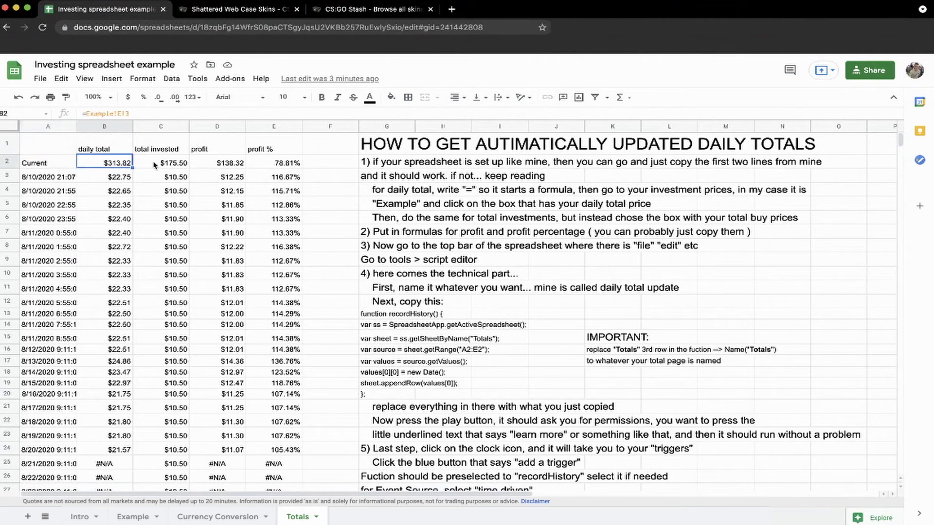
{"action": "left_click", "coordinate": [154, 165]}
{"action": "left_click", "coordinate": [214, 166]}
{"action": "left_click", "coordinate": [284, 165]}
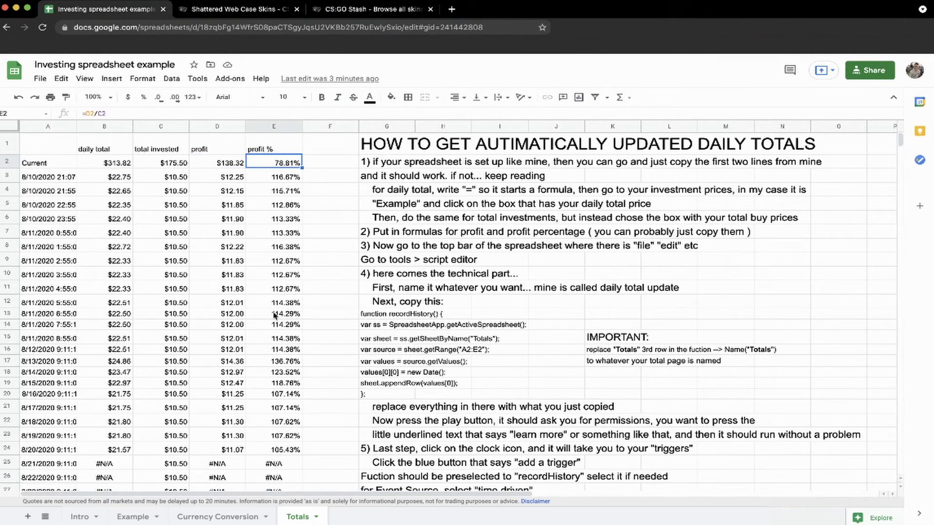
{"action": "left_click", "coordinate": [330, 287]}
{"action": "left_click_drag", "start_coordinate": [48, 180], "coordinate": [292, 165]}
{"action": "left_click", "coordinate": [55, 165]}
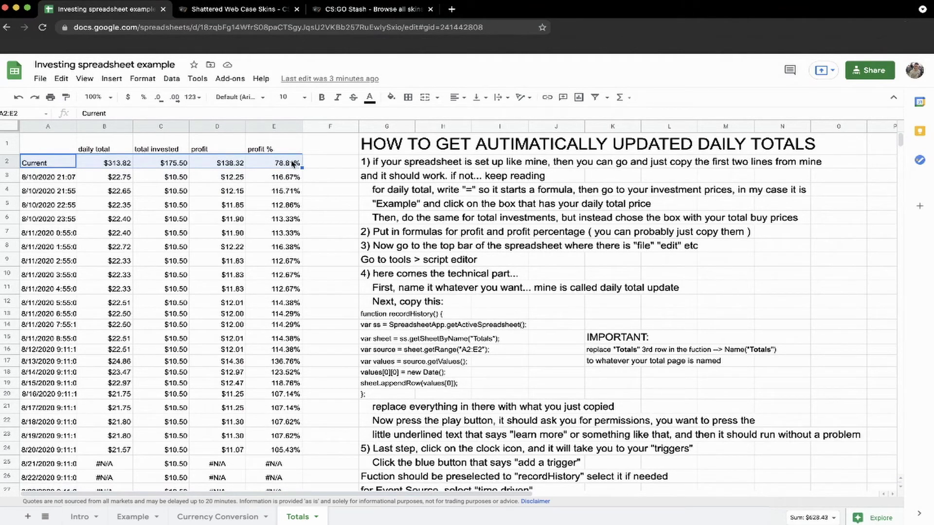
{"action": "left_click", "coordinate": [292, 164]}
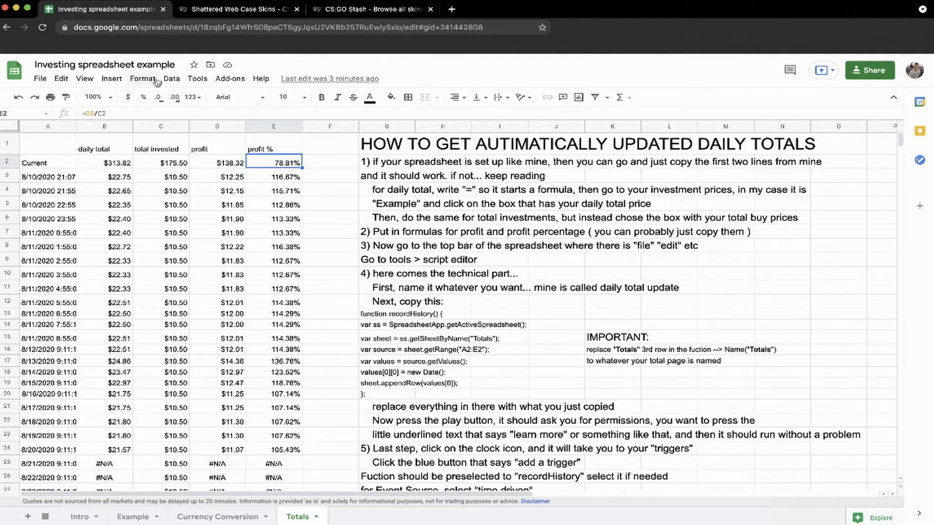
Open the spreadsheet's script editor in Apps Script, review the recordHistory function and return to the Totals sheet
{"action": "left_click", "coordinate": [198, 79]}
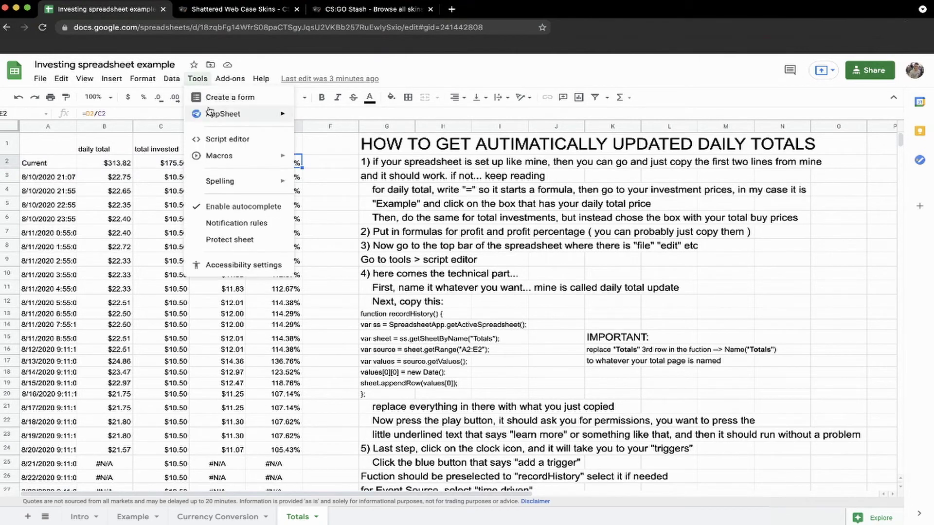
{"action": "left_click", "coordinate": [216, 138]}
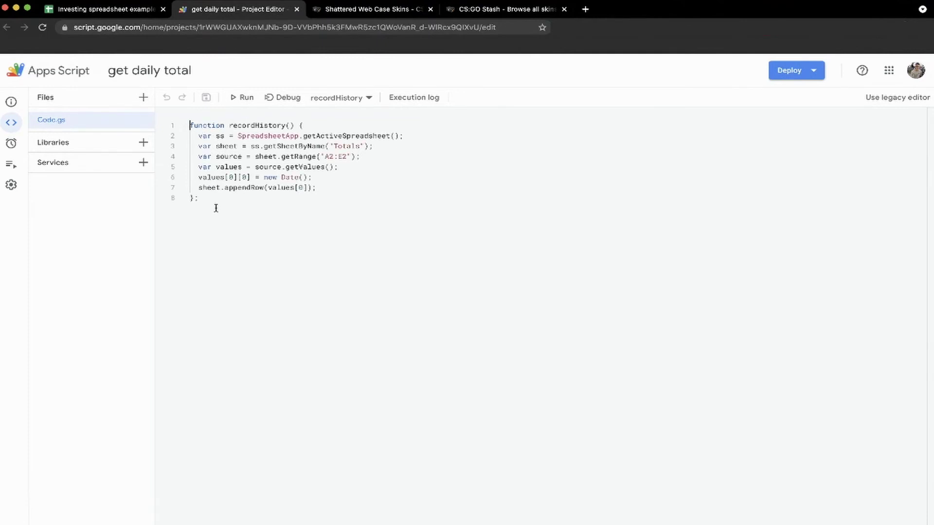
{"action": "left_click", "coordinate": [111, 10]}
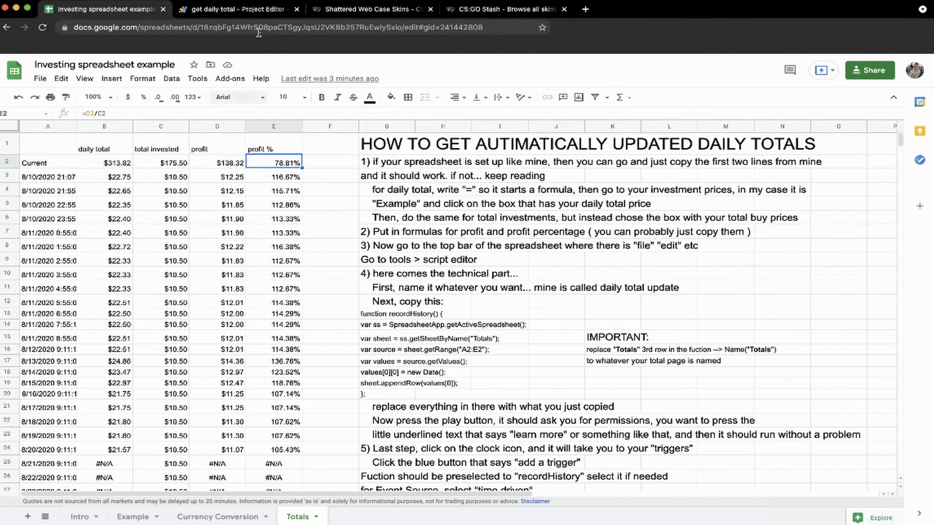
{"action": "left_click", "coordinate": [240, 9]}
{"action": "left_click", "coordinate": [87, 8]}
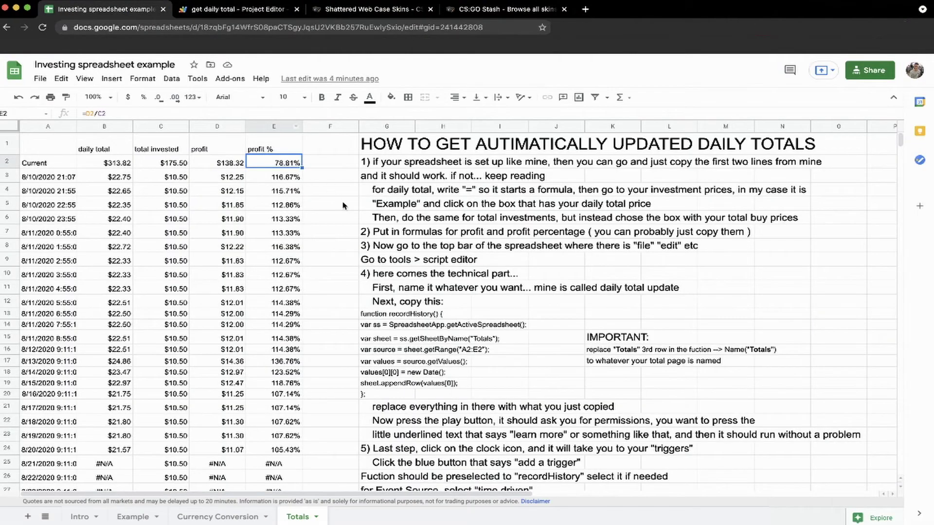
Examine each line of the recordHistory code in the Totals sheet's instructions, from G13 down to G20
{"action": "left_click", "coordinate": [369, 315]}
{"action": "left_click_drag", "start_coordinate": [395, 330], "coordinate": [447, 386]}
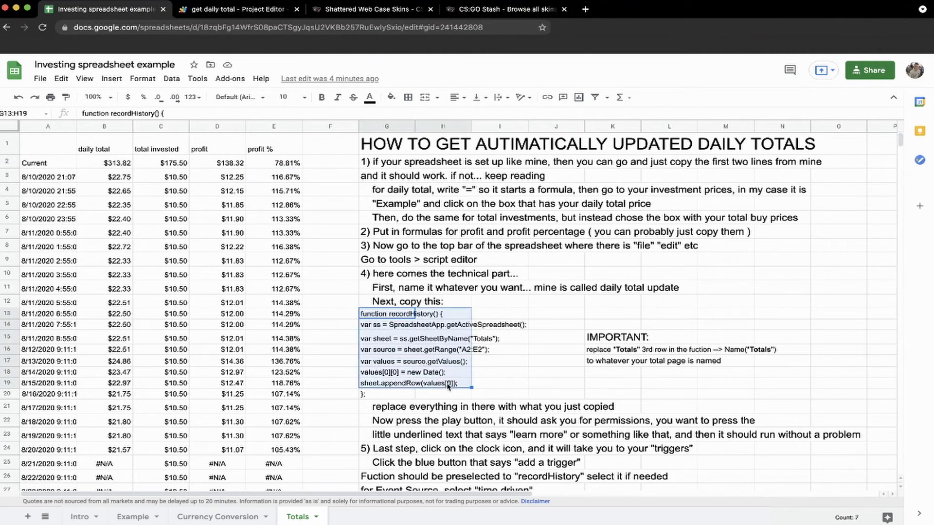
{"action": "left_click", "coordinate": [418, 335]}
{"action": "left_click", "coordinate": [382, 316]}
{"action": "left_click", "coordinate": [379, 329]}
{"action": "left_click", "coordinate": [378, 340]}
{"action": "left_click", "coordinate": [379, 350]}
{"action": "left_click", "coordinate": [382, 363]}
{"action": "left_click", "coordinate": [382, 373]}
{"action": "left_click", "coordinate": [383, 384]}
{"action": "left_click", "coordinate": [383, 395]}
Copy the recordHistory code from G13:G20 and paste it below the existing function in the Apps Script project
{"action": "left_click_drag", "start_coordinate": [369, 317], "coordinate": [373, 392]}
{"action": "key", "text": "super+c"}
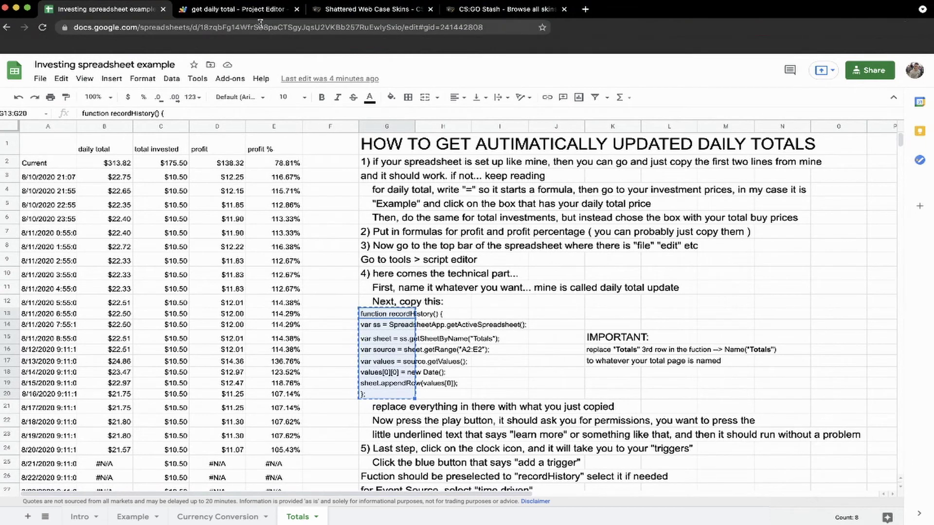
{"action": "left_click", "coordinate": [236, 8]}
{"action": "key", "text": "Return"}
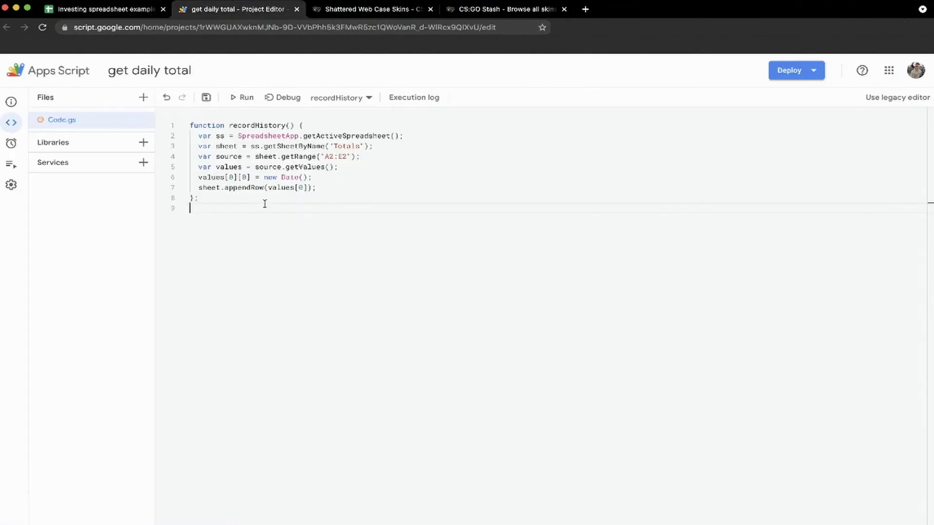
{"action": "key", "text": "super+v"}
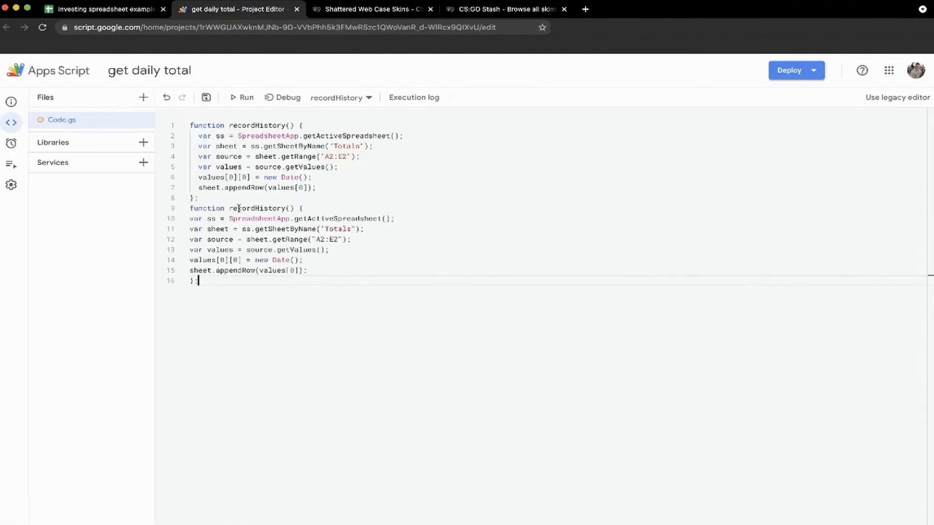
Indent the body lines of the pasted recordHistory function one level to match the original function
{"action": "key", "text": "Tab"}
{"action": "left_click", "coordinate": [191, 229]}
{"action": "key", "text": "Tab"}
{"action": "left_click", "coordinate": [189, 241]}
{"action": "key", "text": "Tab"}
{"action": "left_click", "coordinate": [190, 249]}
{"action": "key", "text": "Tab"}
{"action": "key", "text": "Tab"}
{"action": "left_click", "coordinate": [190, 271]}
{"action": "key", "text": "Tab"}
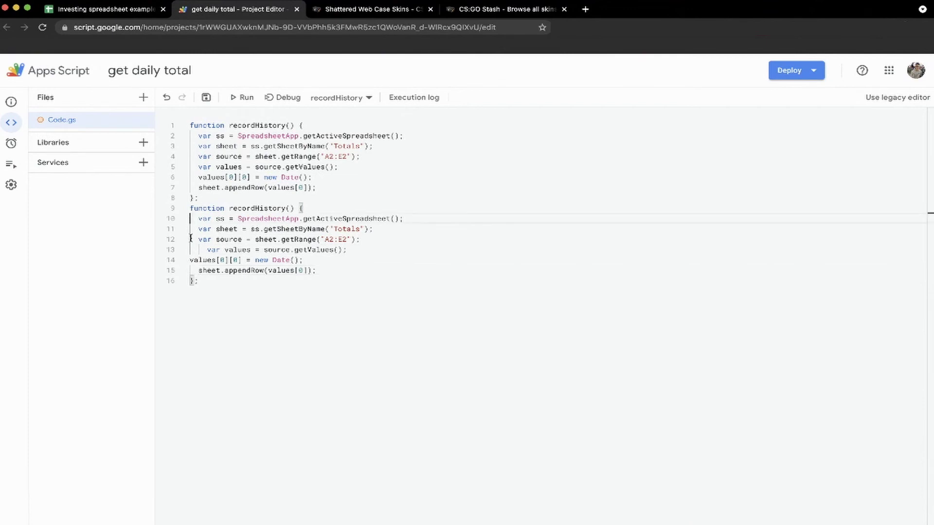
{"action": "left_click", "coordinate": [190, 258]}
{"action": "key", "text": "Tab"}
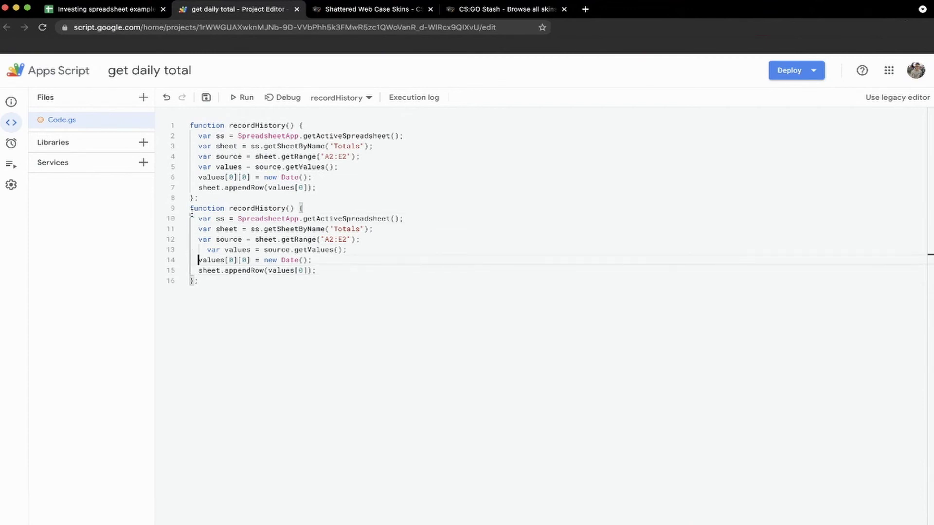
{"action": "left_click", "coordinate": [208, 250]}
{"action": "key", "text": "BackSpace"}
Delete the duplicate recordHistory function from lines 9 to 16 of Code.gs
{"action": "left_click", "coordinate": [192, 210]}
{"action": "left_click_drag", "start_coordinate": [195, 218], "coordinate": [231, 277]}
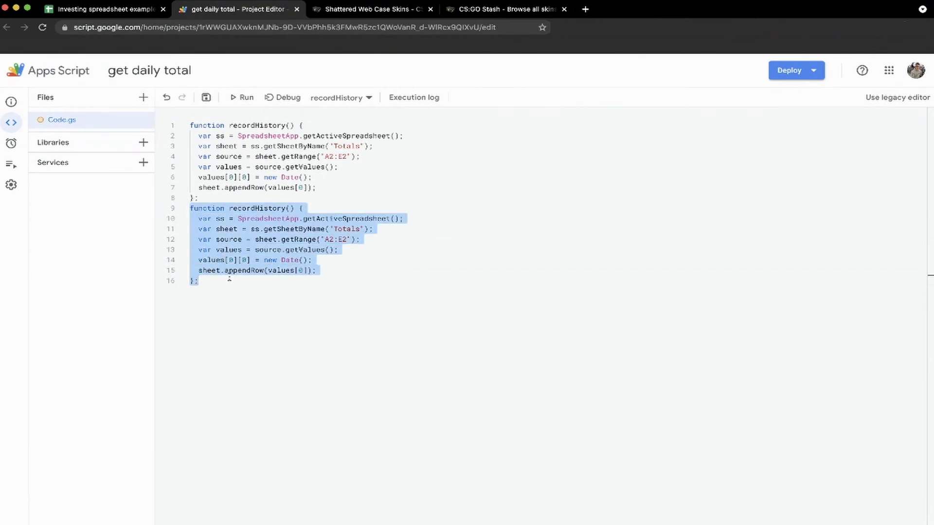
{"action": "key", "text": "BackSpace"}
Read the running and trigger instructions below the code on the Totals sheet, and return to the Apps Script project
{"action": "left_click", "coordinate": [139, 6]}
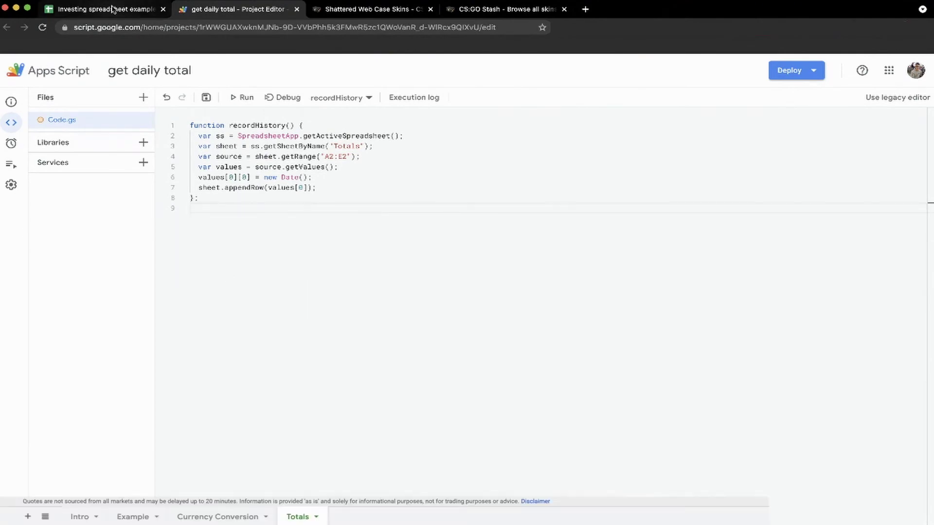
{"action": "left_click", "coordinate": [480, 397]}
{"action": "scroll", "coordinate": [480, 398], "scroll_direction": "down", "scroll_amount": 2}
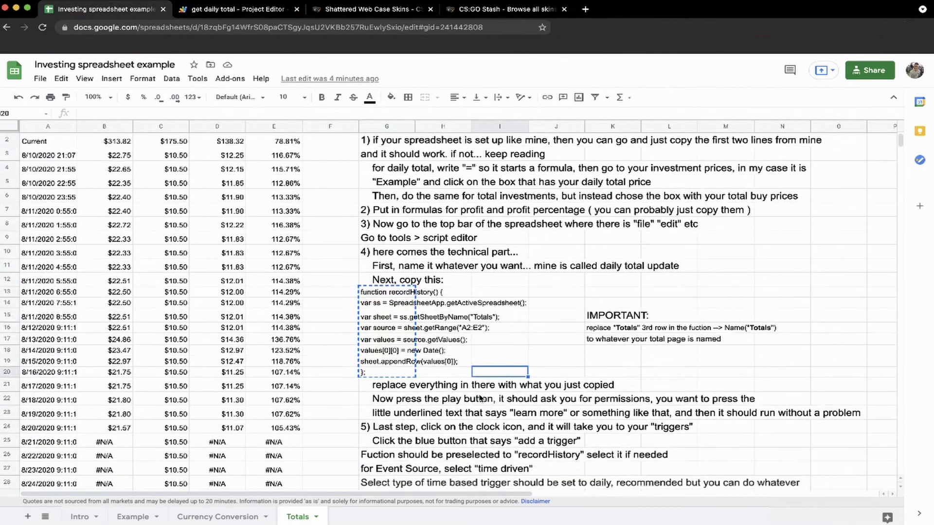
{"action": "left_click", "coordinate": [252, 6]}
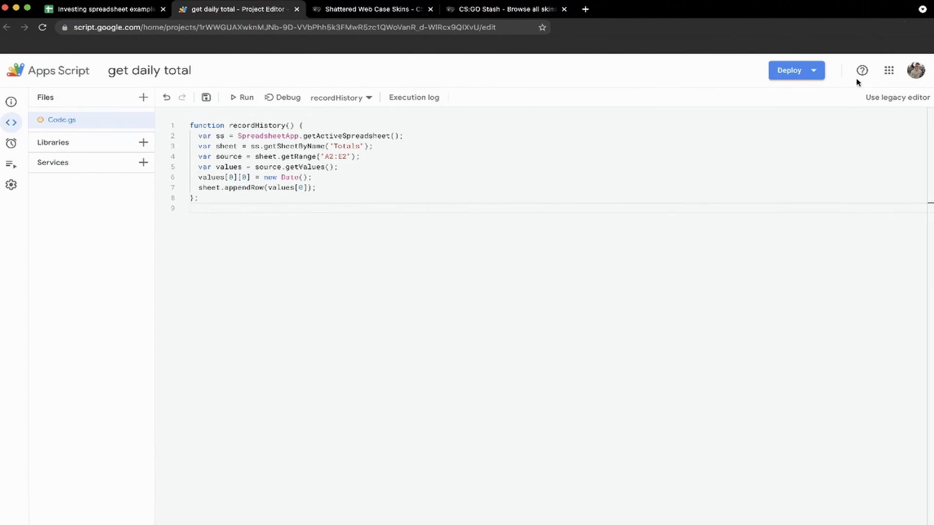
{"action": "left_click", "coordinate": [64, 9]}
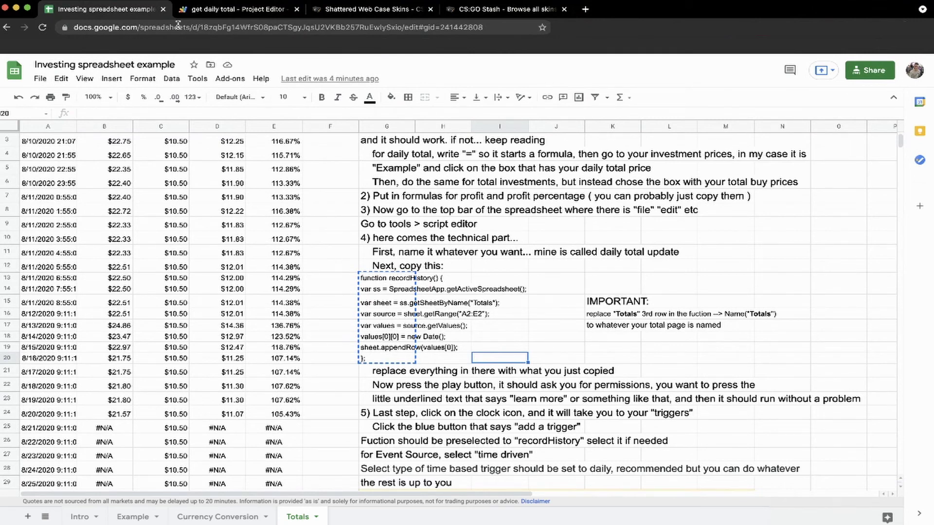
{"action": "left_click", "coordinate": [220, 14]}
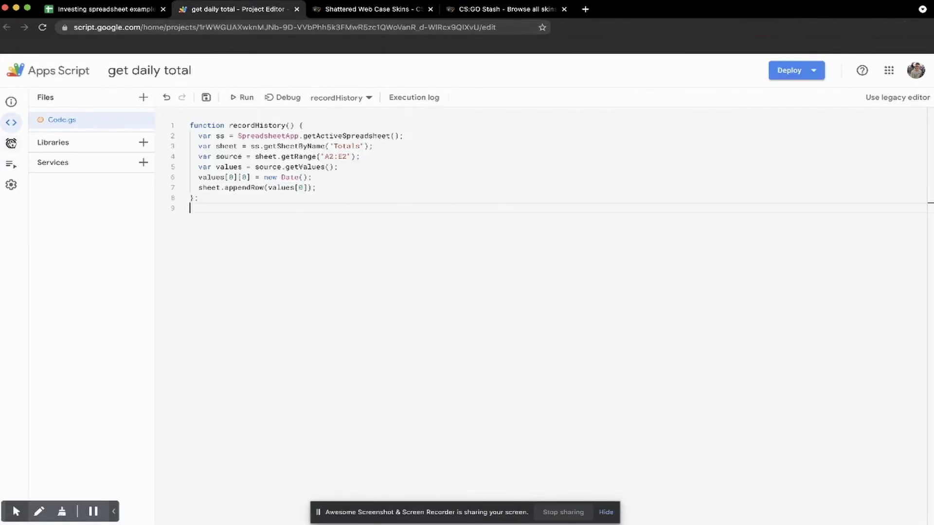
Open the project's triggers and start a new recordHistory trigger on the Head deployment with a time-driven event source
{"action": "left_click", "coordinate": [11, 142]}
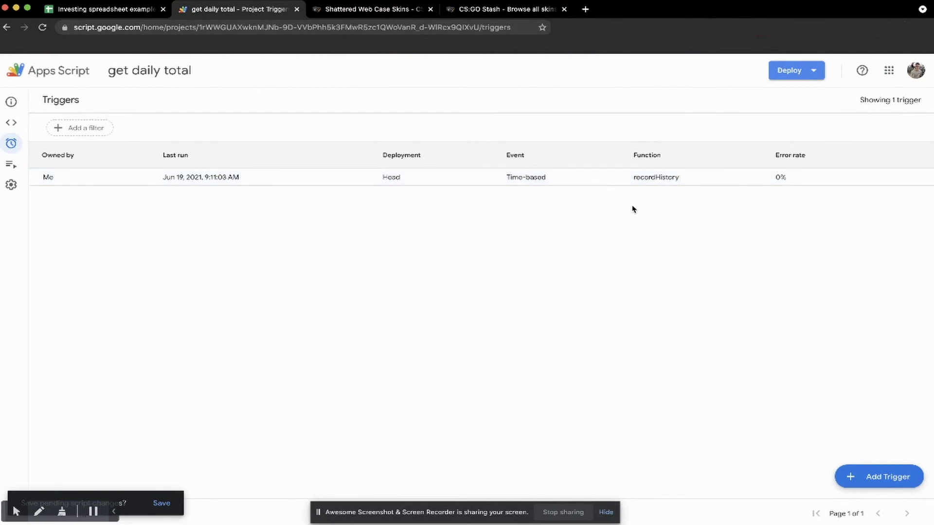
{"action": "left_click", "coordinate": [865, 476]}
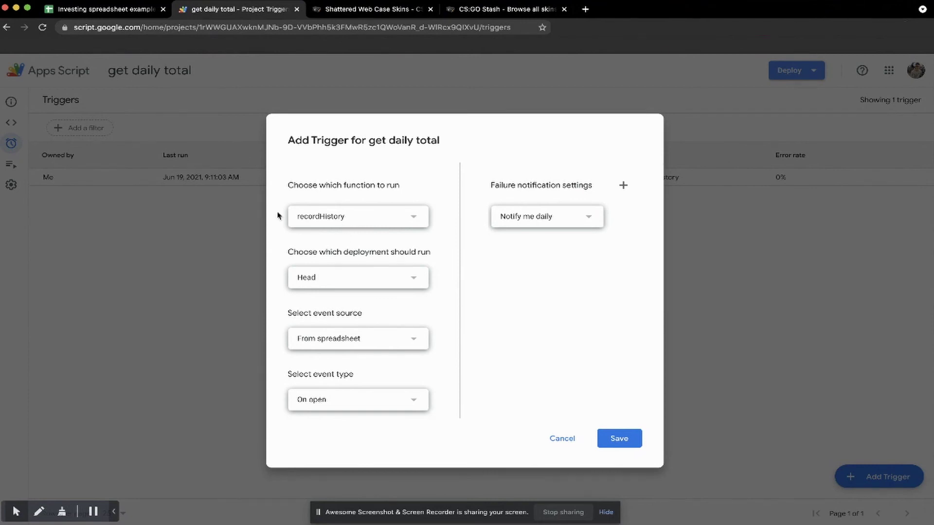
{"action": "left_click", "coordinate": [331, 279]}
{"action": "left_click", "coordinate": [331, 279]}
{"action": "left_click", "coordinate": [344, 342]}
{"action": "left_click", "coordinate": [335, 332]}
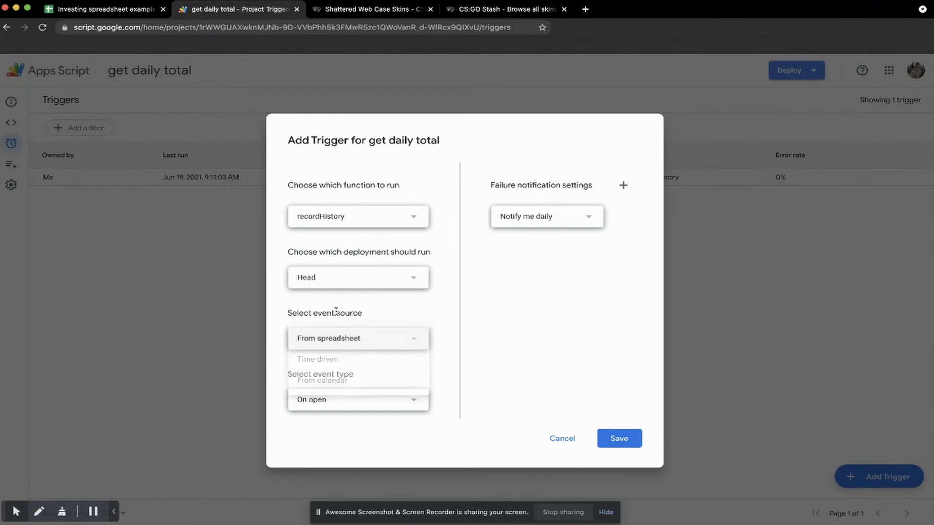
{"action": "left_click", "coordinate": [342, 347]}
{"action": "left_click", "coordinate": [345, 359]}
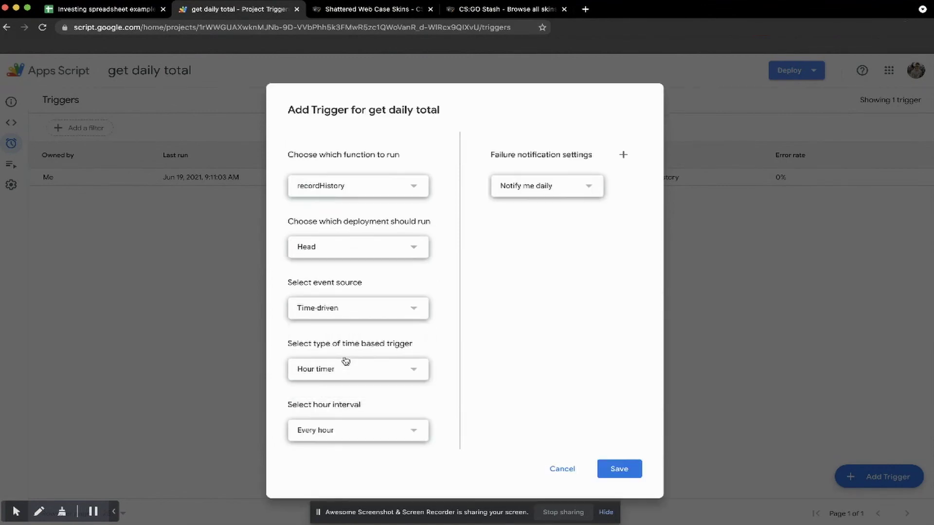
Set the new trigger's hour interval to every 12 hours
{"action": "left_click", "coordinate": [356, 430]}
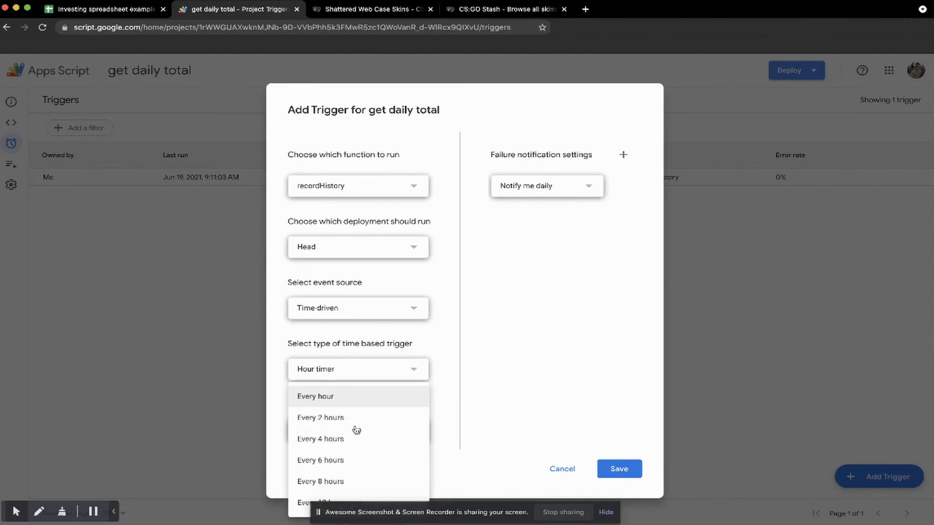
{"action": "left_click", "coordinate": [302, 500]}
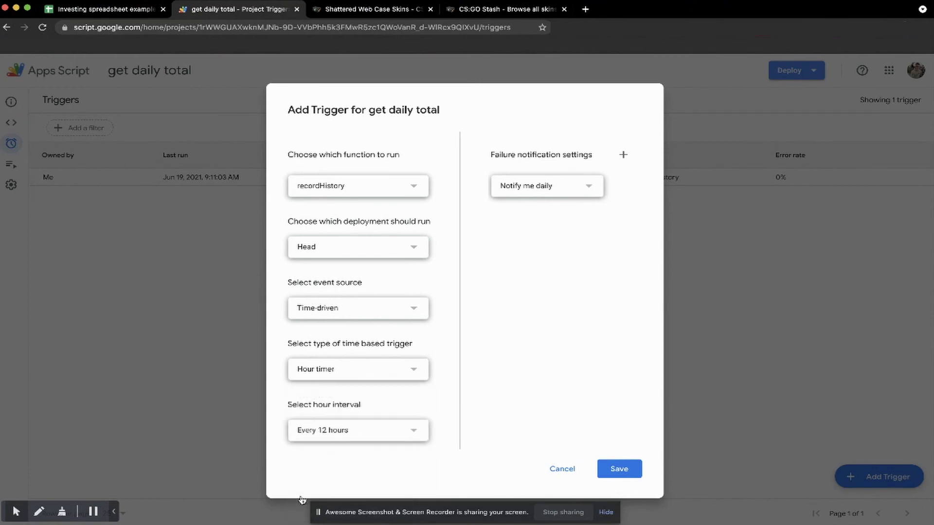
{"action": "left_click", "coordinate": [334, 432]}
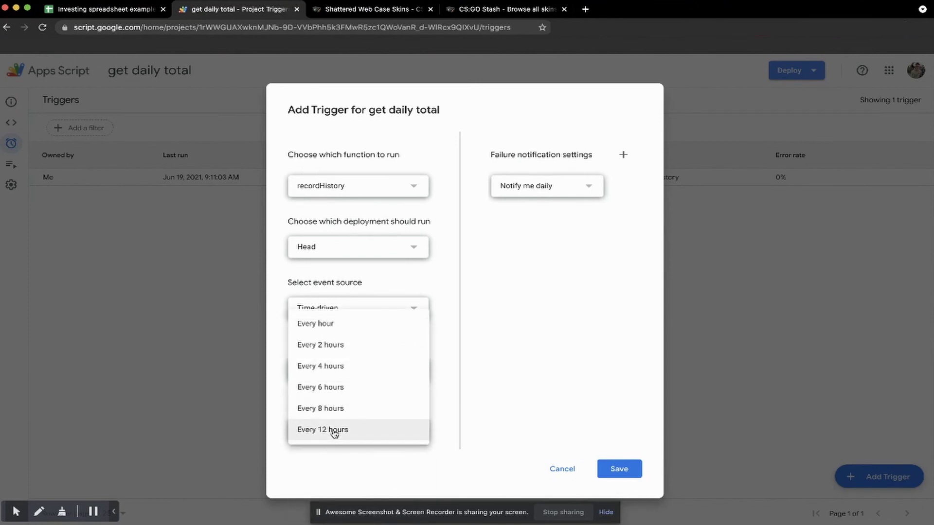
{"action": "left_click", "coordinate": [406, 452]}
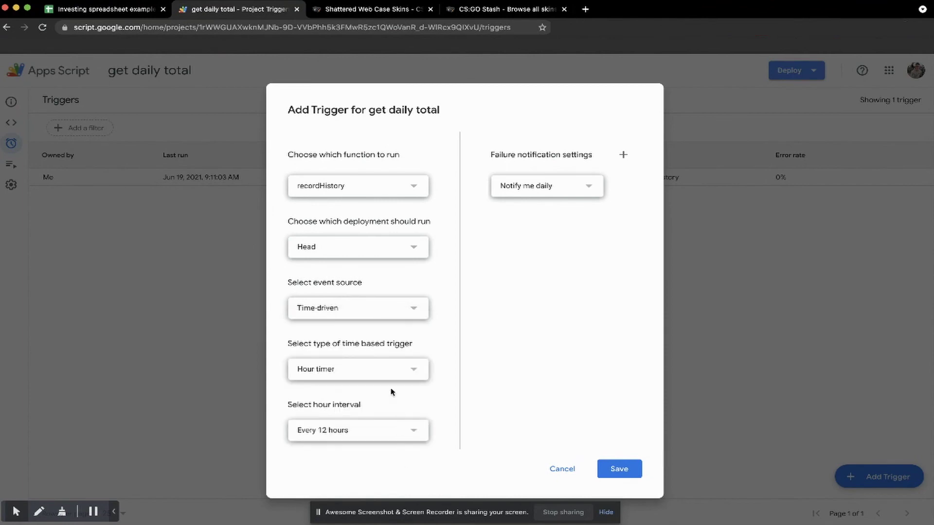
Switch the new trigger to a day timer, review its time of day options and discard the trigger
{"action": "left_click", "coordinate": [384, 374]}
{"action": "left_click", "coordinate": [374, 389]}
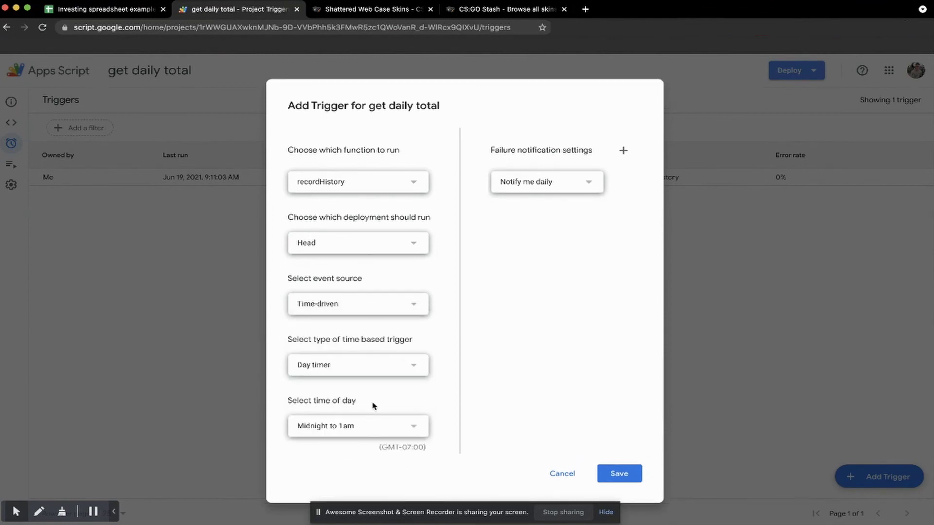
{"action": "left_click", "coordinate": [372, 423]}
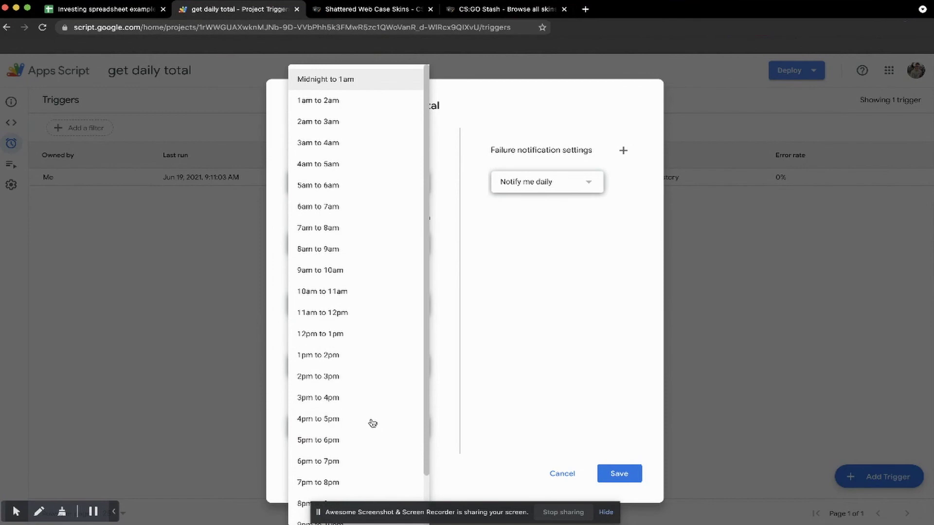
{"action": "scroll", "coordinate": [372, 423], "scroll_direction": "down", "scroll_amount": 2}
{"action": "left_click", "coordinate": [479, 417]}
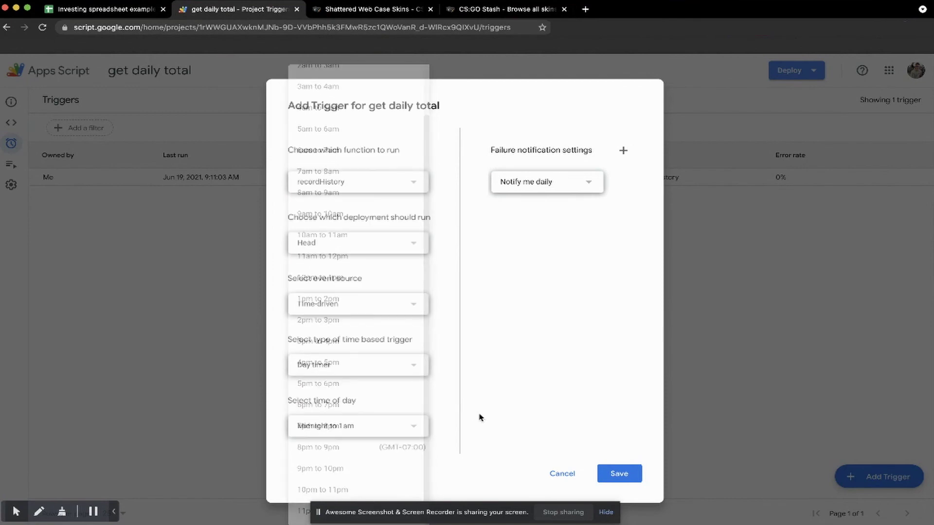
{"action": "left_click", "coordinate": [568, 474]}
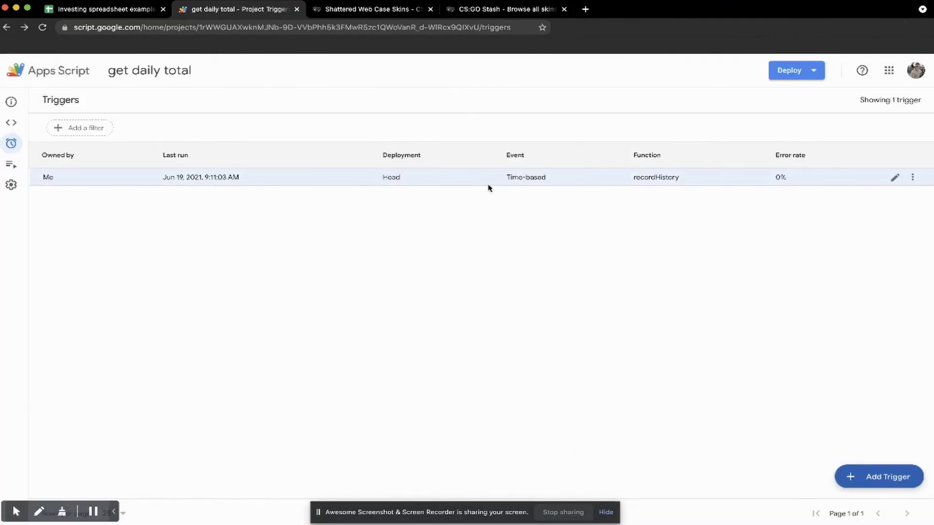
Return to the Totals sheet and look through the daily totals recorded by the script
{"action": "left_click", "coordinate": [108, 10]}
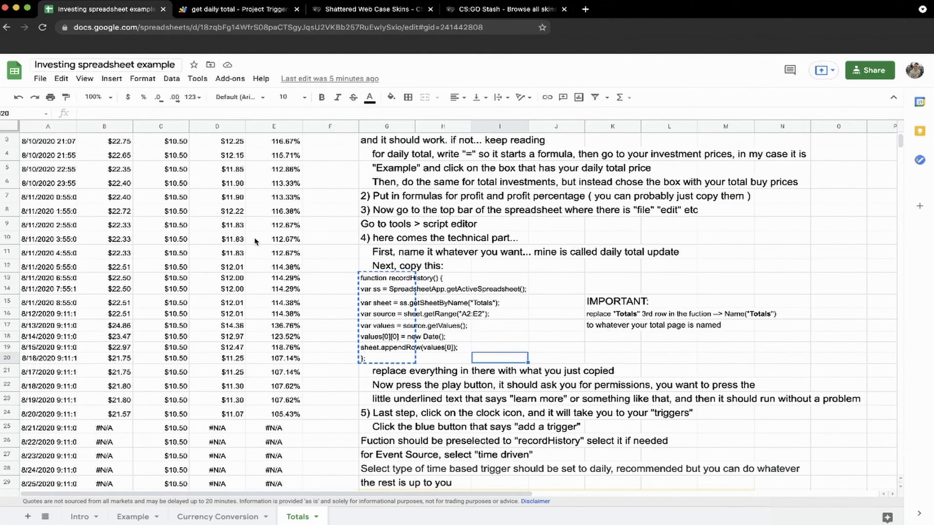
{"action": "scroll", "coordinate": [252, 240], "scroll_direction": "down", "scroll_amount": 15}
{"action": "scroll", "coordinate": [253, 241], "scroll_direction": "up", "scroll_amount": 15}
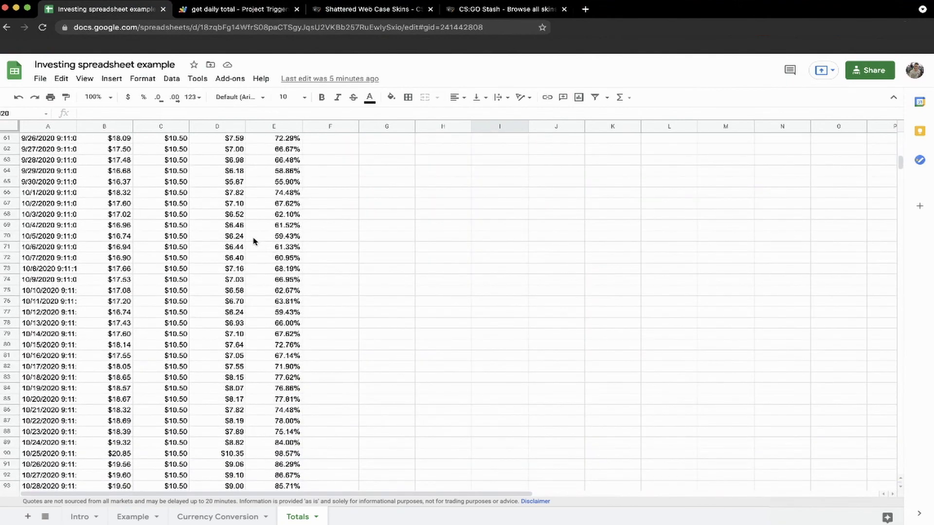
Review the recordHistory code on the Totals sheet and highlight G13:G20 as the range to copy
{"action": "left_click", "coordinate": [468, 349]}
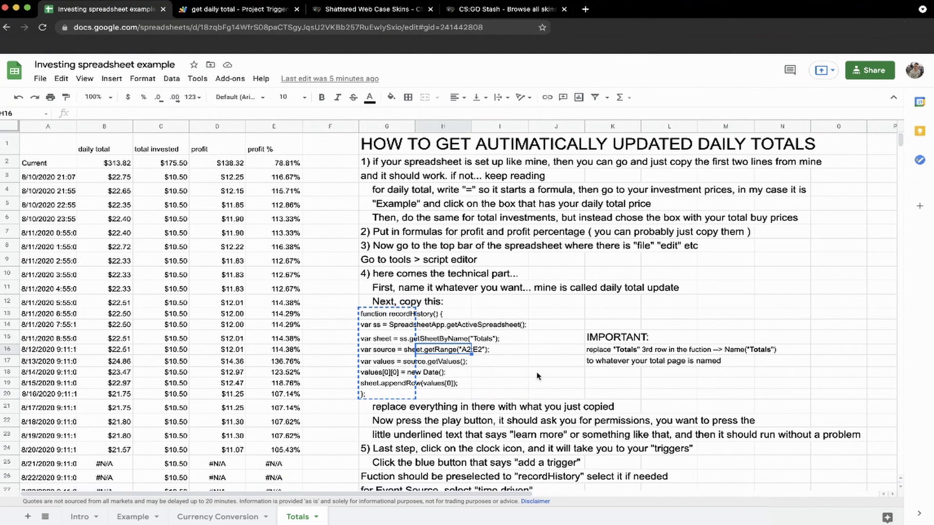
{"action": "left_click", "coordinate": [367, 314]}
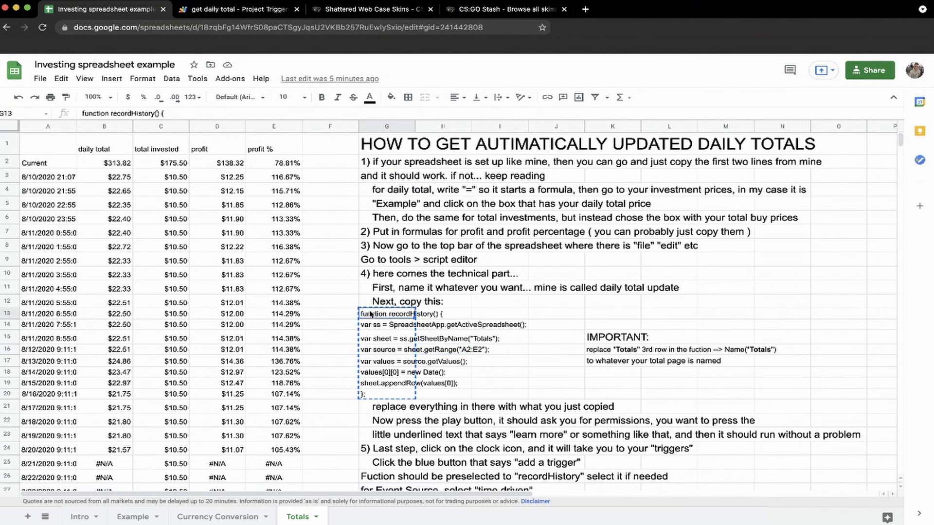
{"action": "type", "text": "function recordHistory() { var ss = SpreadsheetApp.getActiveSpreadsheet(); var sheet = ss.getSheetByName(\"Totals\"); var source = sheet.getRange(\"A2:E2\"); var values = source.getValues(); values[0][0] = new Date(); sheet.appendRow(values[0]); };"}
{"action": "left_click", "coordinate": [430, 339]}
{"action": "left_click", "coordinate": [441, 350]}
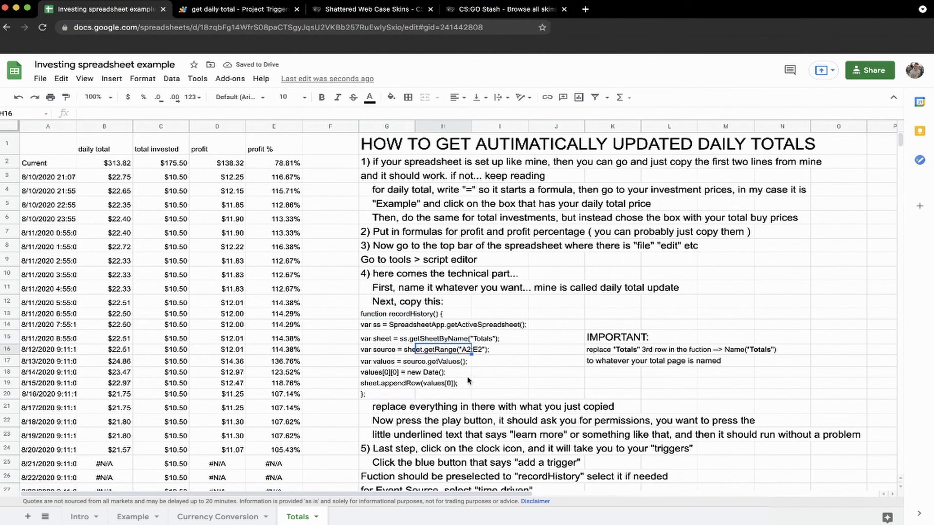
{"action": "left_click_drag", "start_coordinate": [360, 314], "coordinate": [381, 393]}
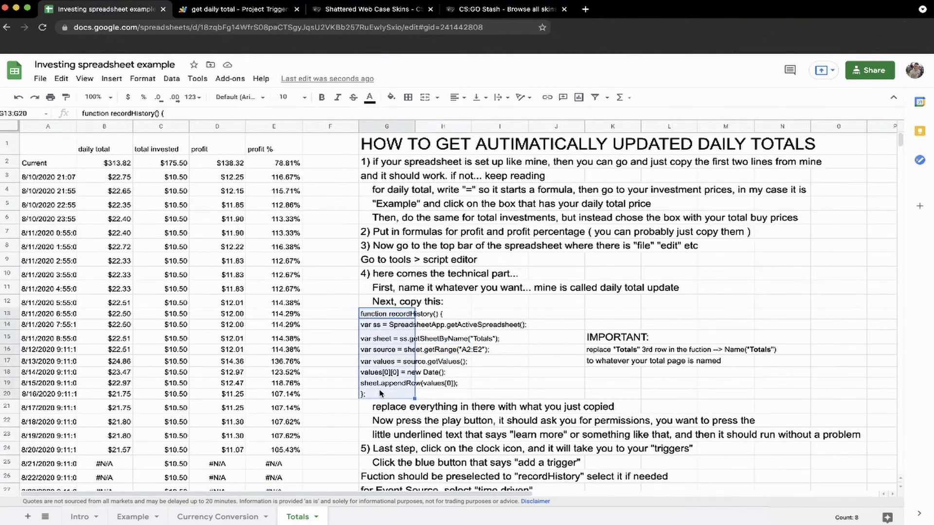
{"action": "left_click", "coordinate": [307, 362]}
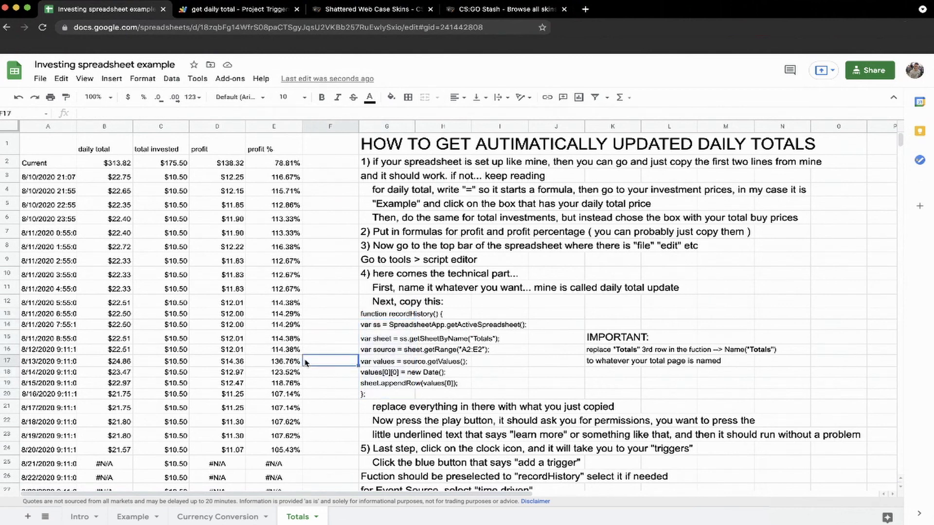